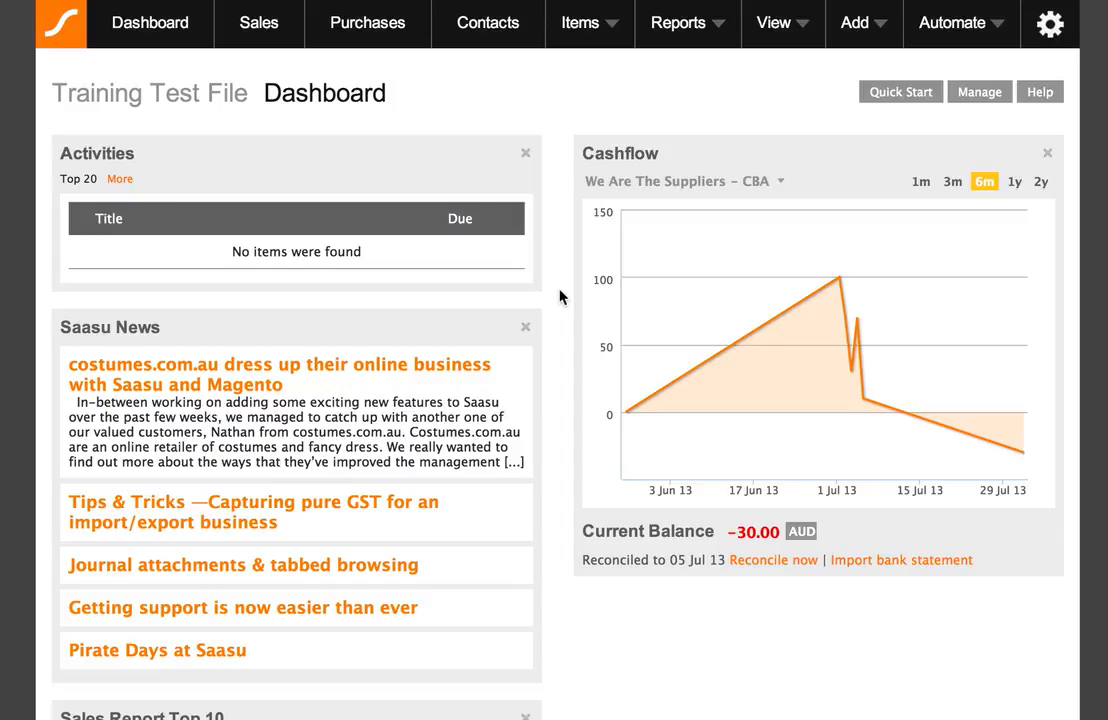
- Go to View > Payroll > Employees and start a blank new employee record
{"action": "left_click", "coordinate": [781, 26]}
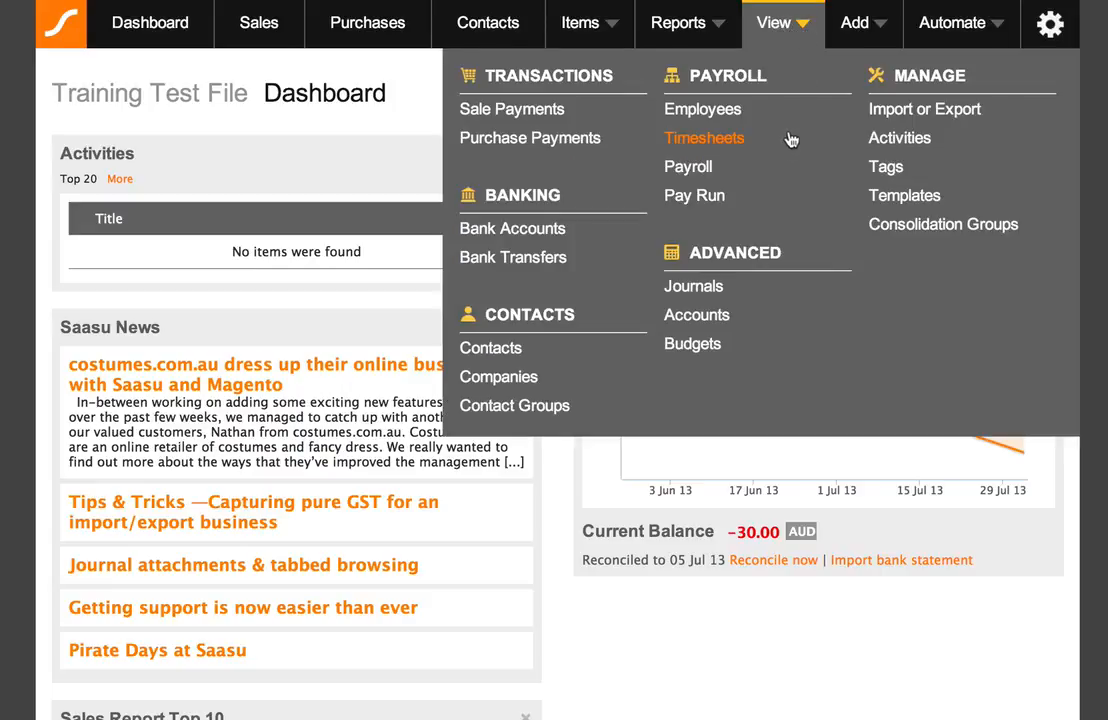
{"action": "left_click", "coordinate": [722, 113]}
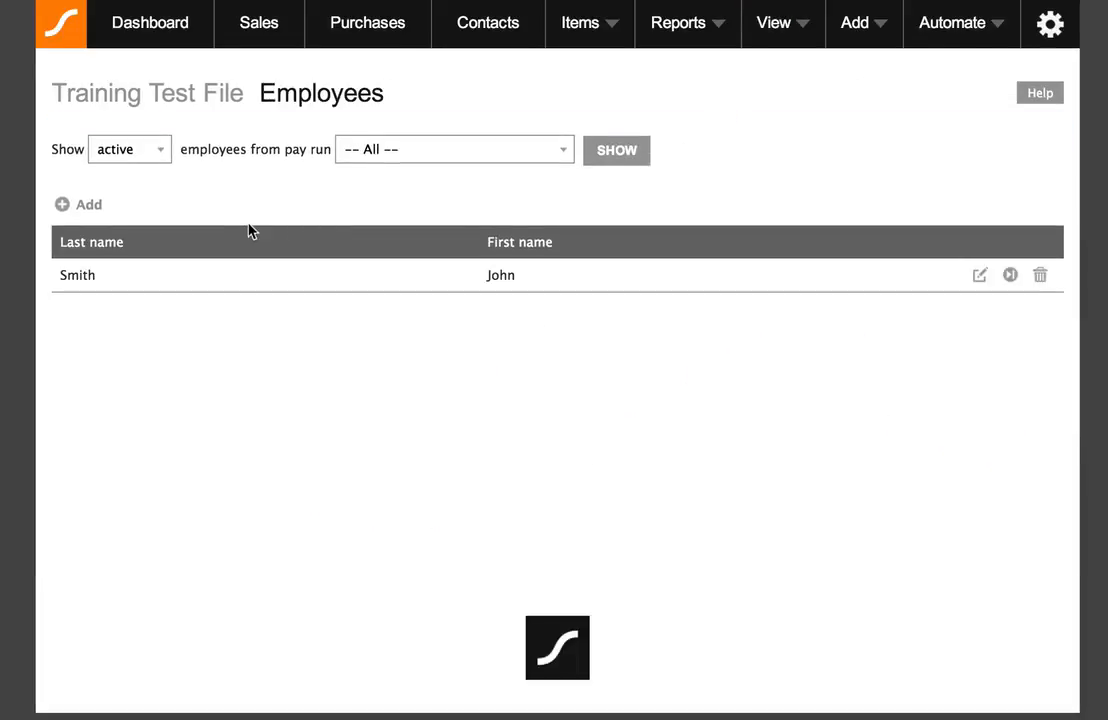
{"action": "left_click", "coordinate": [78, 208]}
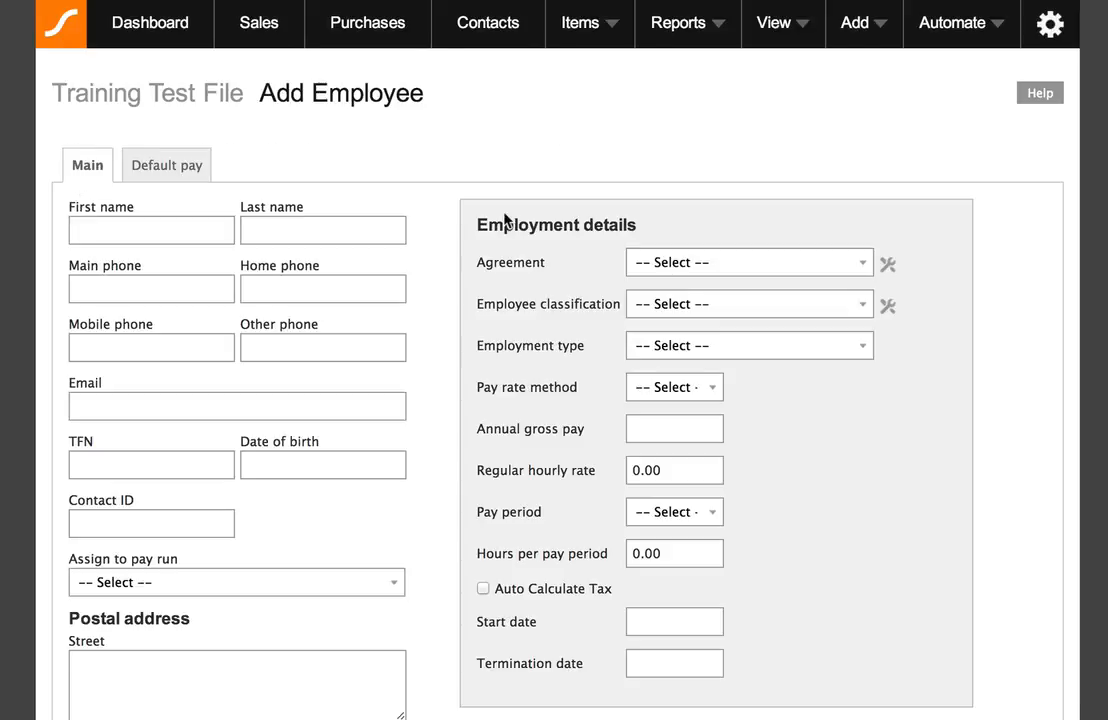
- Fill the Main tab with the employee's first and last name, main phone, e-mail address and TFN
{"action": "scroll", "coordinate": [439, 224], "scroll_direction": "down", "scroll_amount": 1}
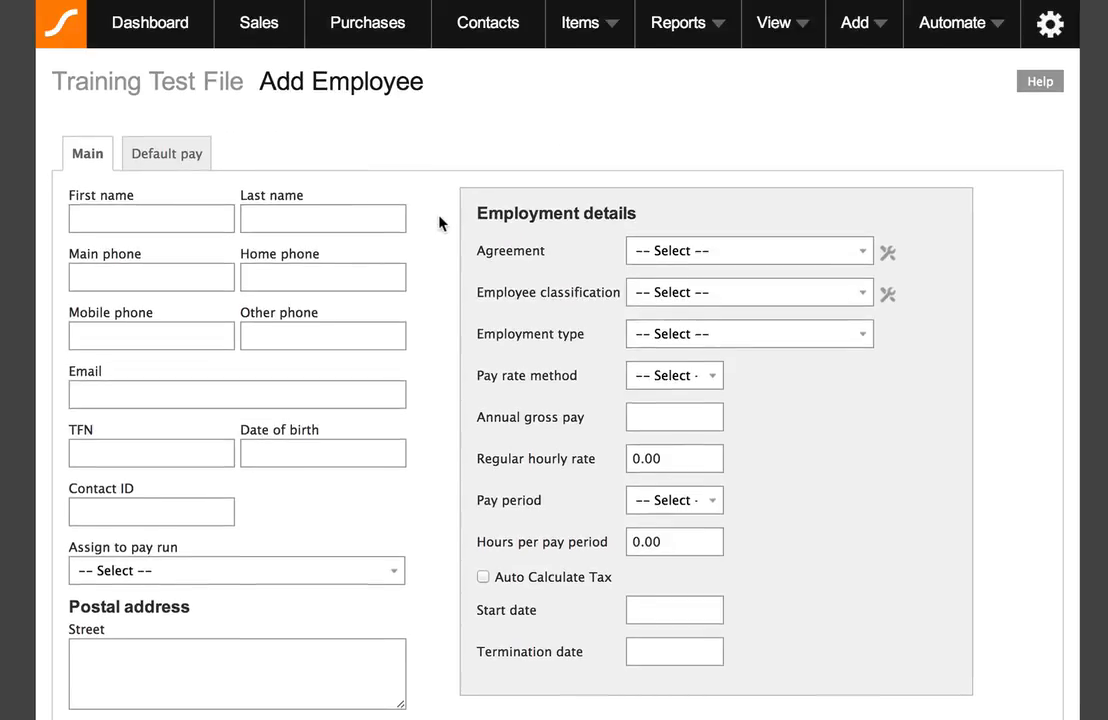
{"action": "scroll", "coordinate": [439, 224], "scroll_direction": "down", "scroll_amount": 1}
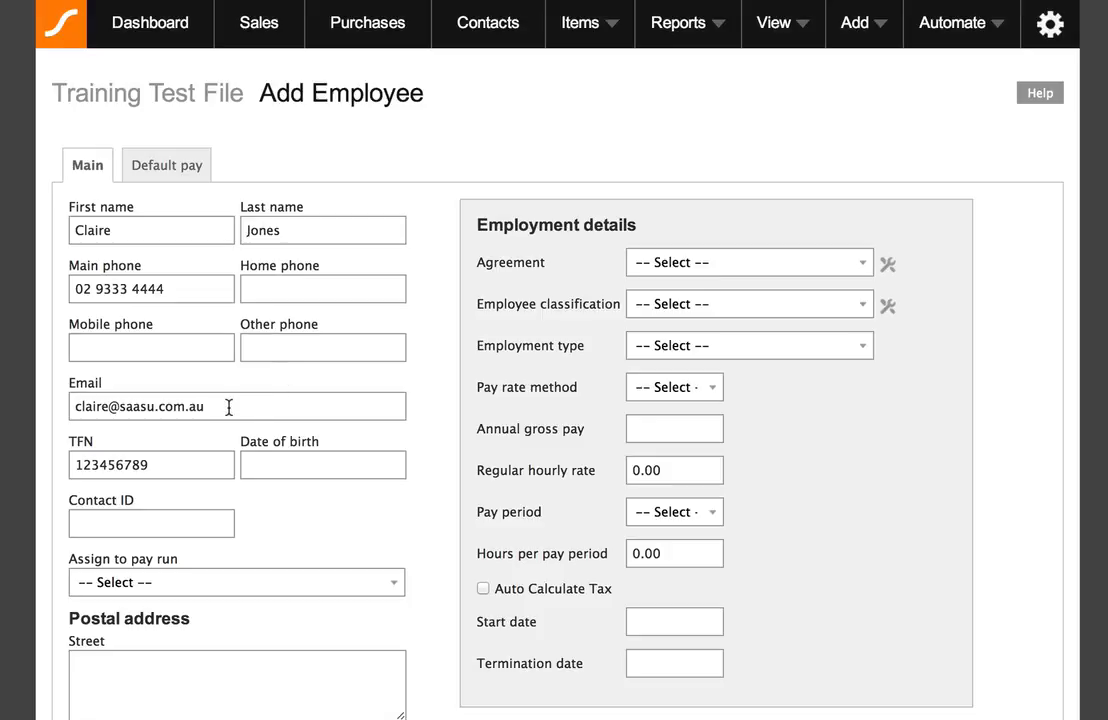
{"action": "left_click_drag", "start_coordinate": [222, 410], "coordinate": [58, 410]}
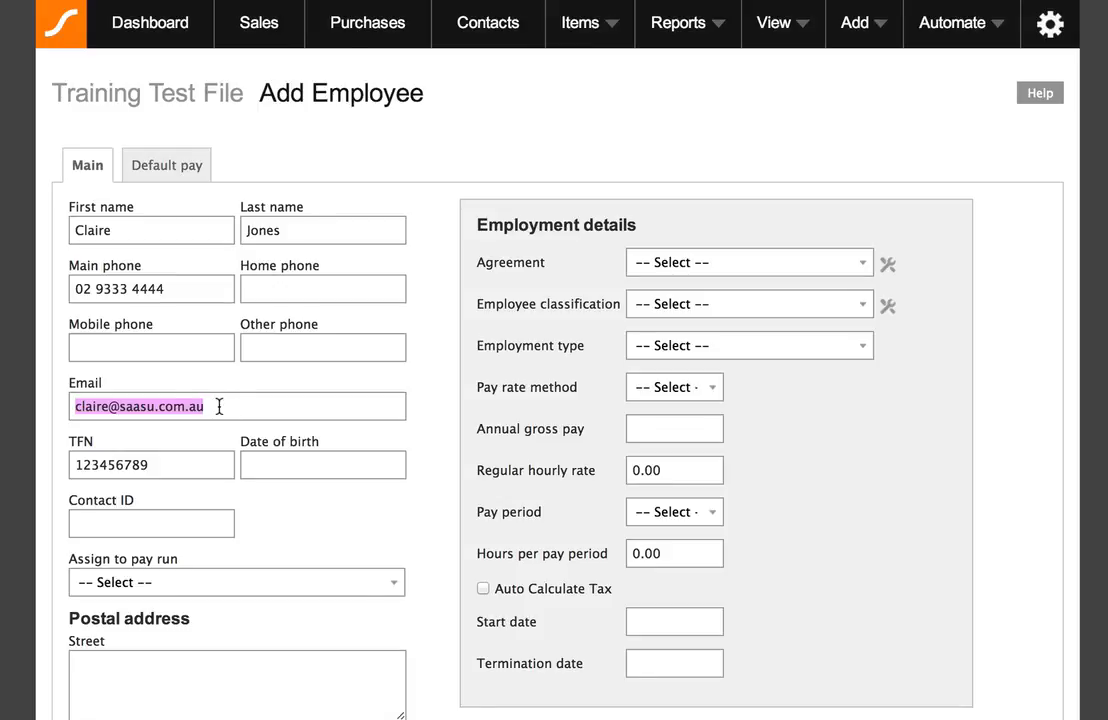
{"action": "left_click", "coordinate": [219, 406]}
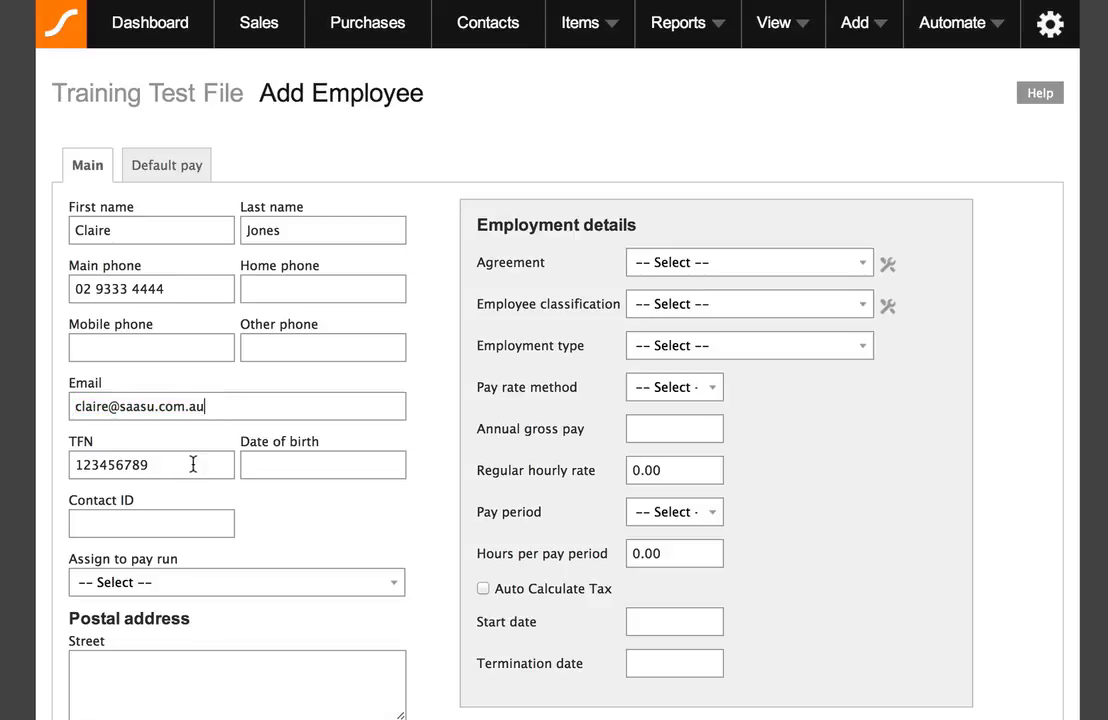
{"action": "scroll", "coordinate": [465, 413], "scroll_direction": "down", "scroll_amount": 3}
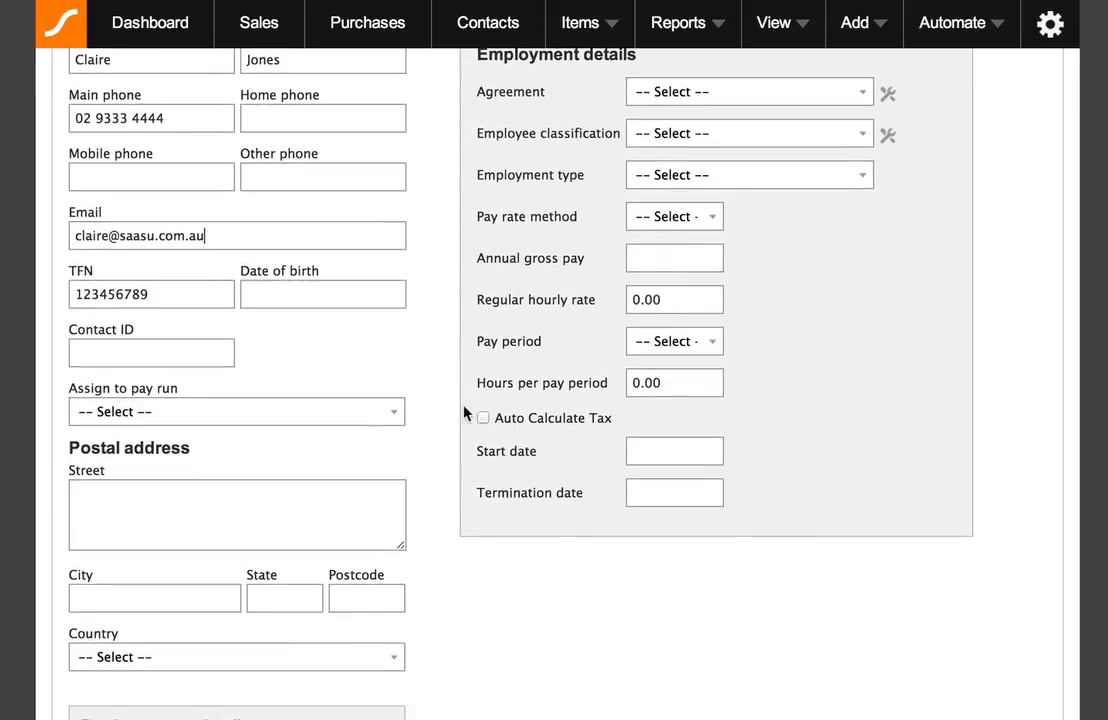
{"action": "scroll", "coordinate": [463, 413], "scroll_direction": "down", "scroll_amount": 3}
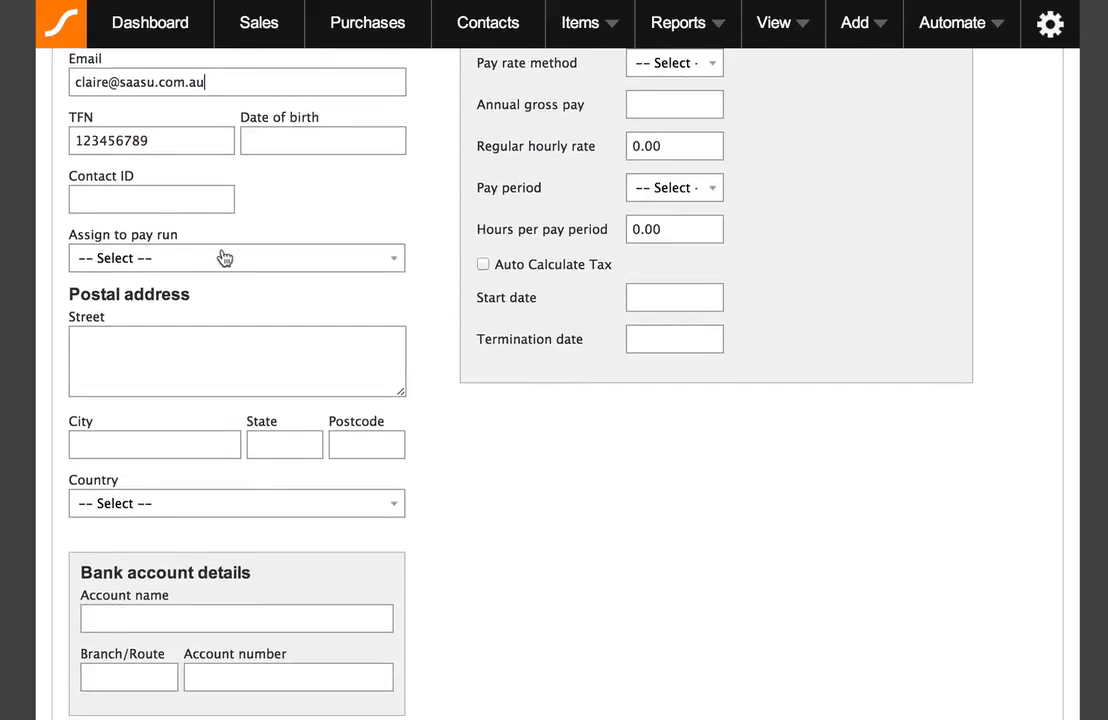
- Leave the pay run on Select, enter the postal street address, and leave the agreement unassigned
{"action": "left_click", "coordinate": [391, 263]}
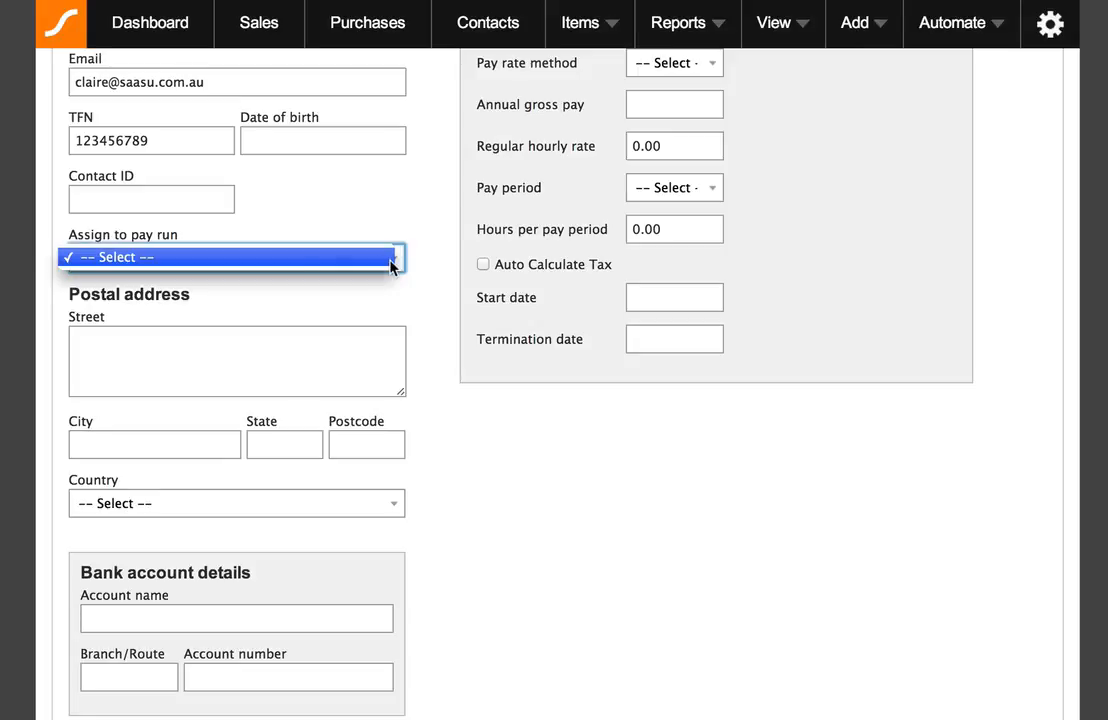
{"action": "left_click", "coordinate": [358, 263]}
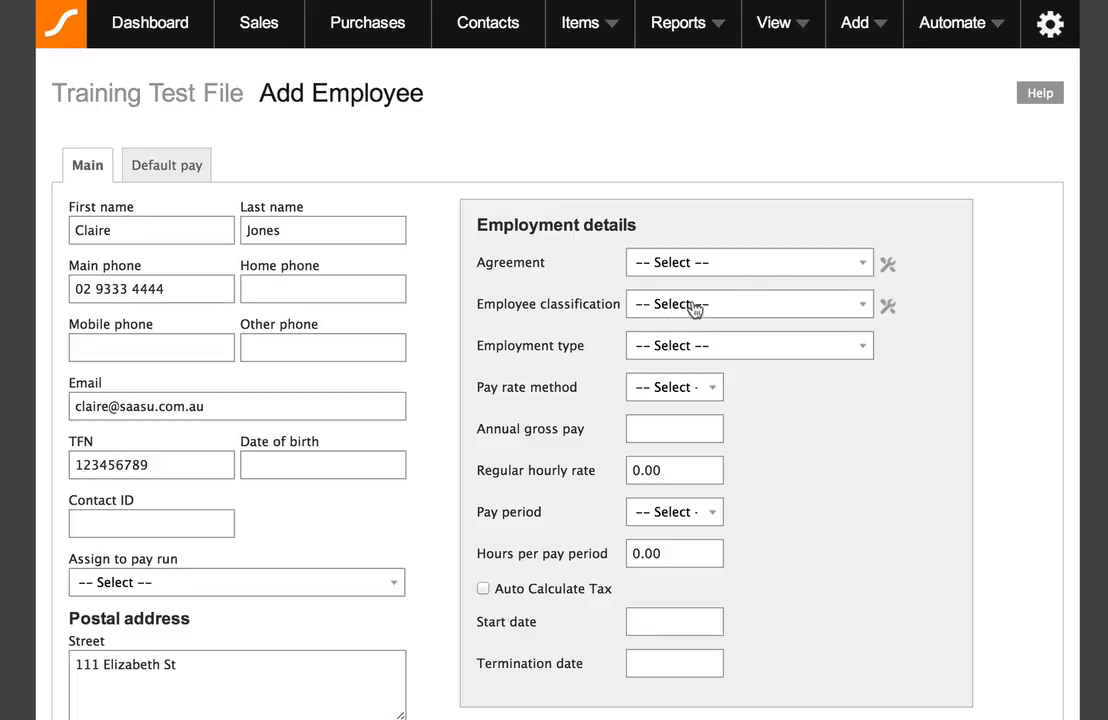
{"action": "left_click", "coordinate": [772, 262]}
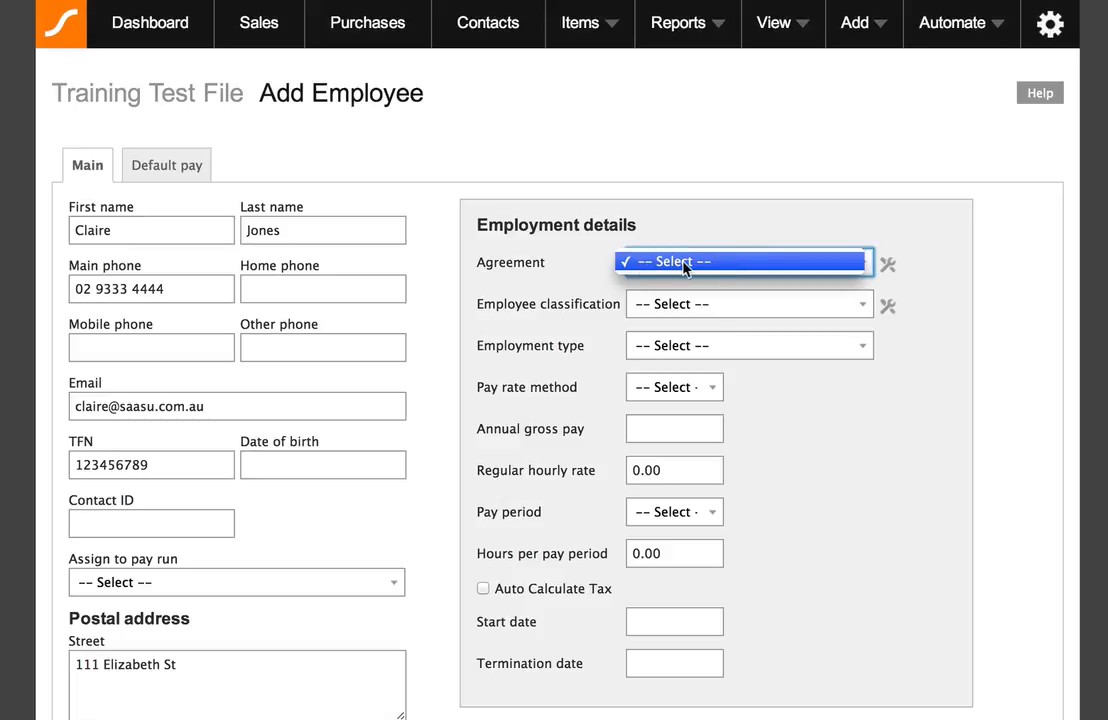
{"action": "left_click", "coordinate": [758, 262]}
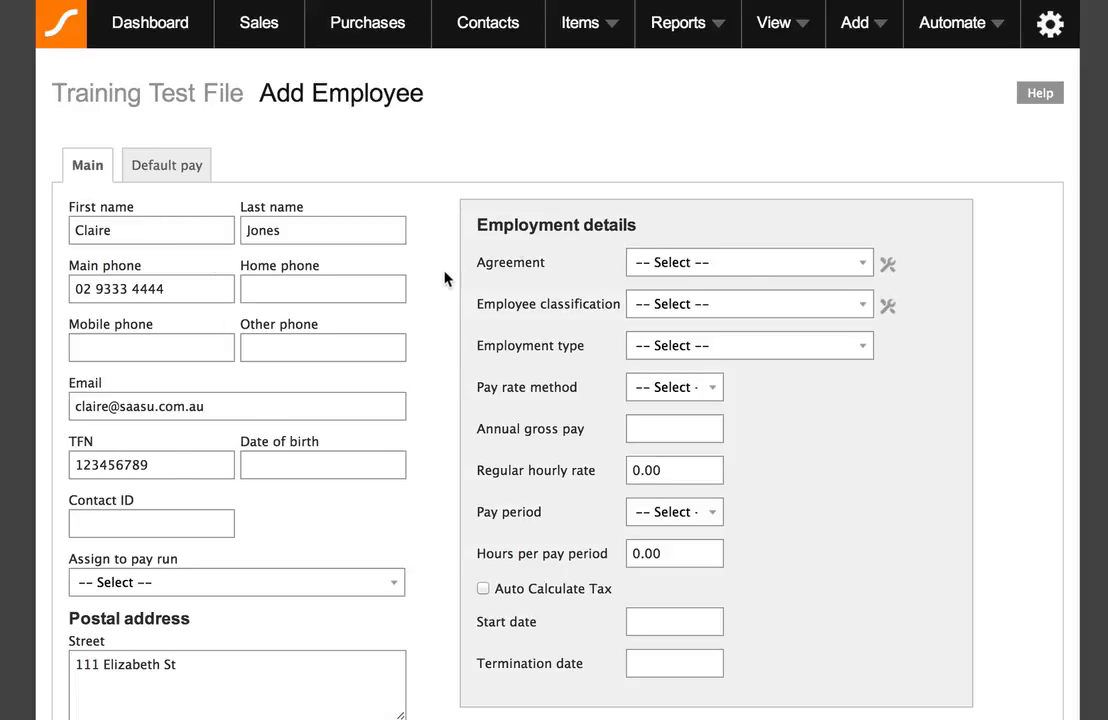
{"action": "scroll", "coordinate": [447, 277], "scroll_direction": "down", "scroll_amount": 8}
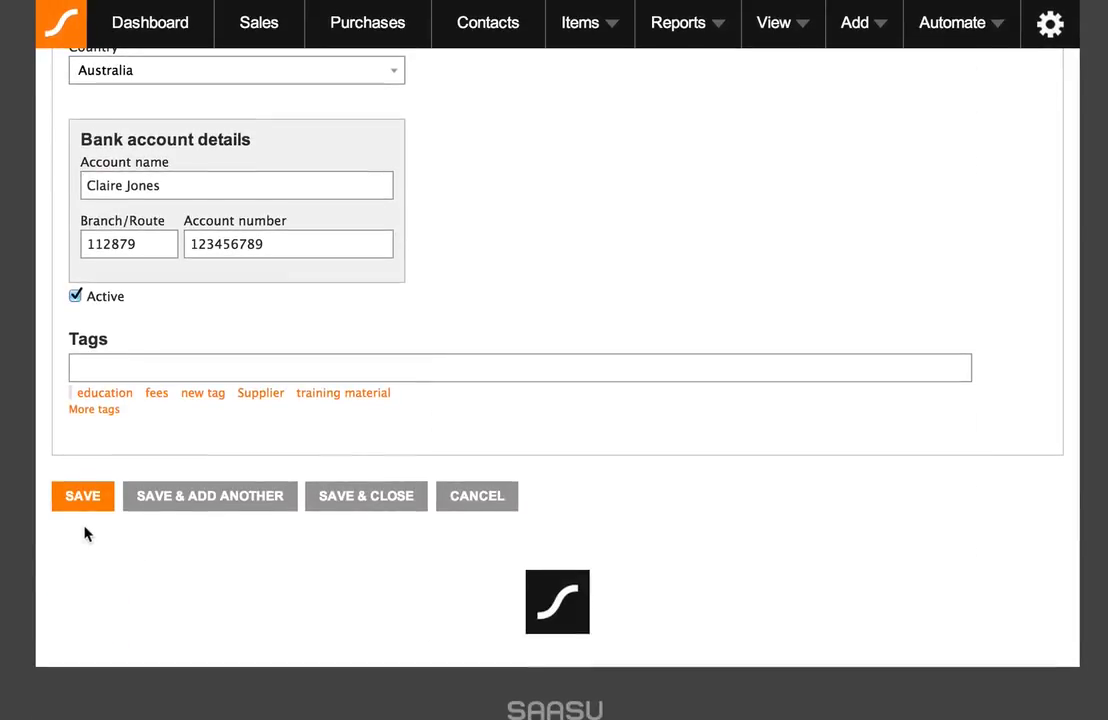
- Save the employee, accepting the invalid TFN warning and the missing default pay prompt
{"action": "left_click", "coordinate": [83, 499]}
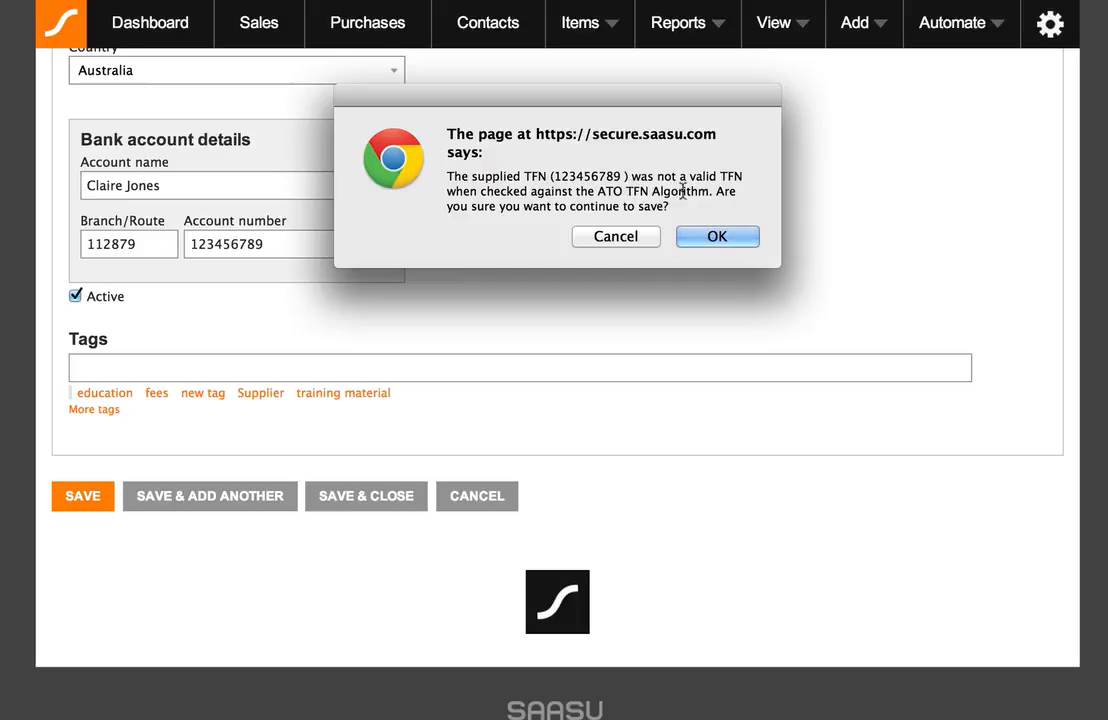
{"action": "left_click", "coordinate": [737, 242]}
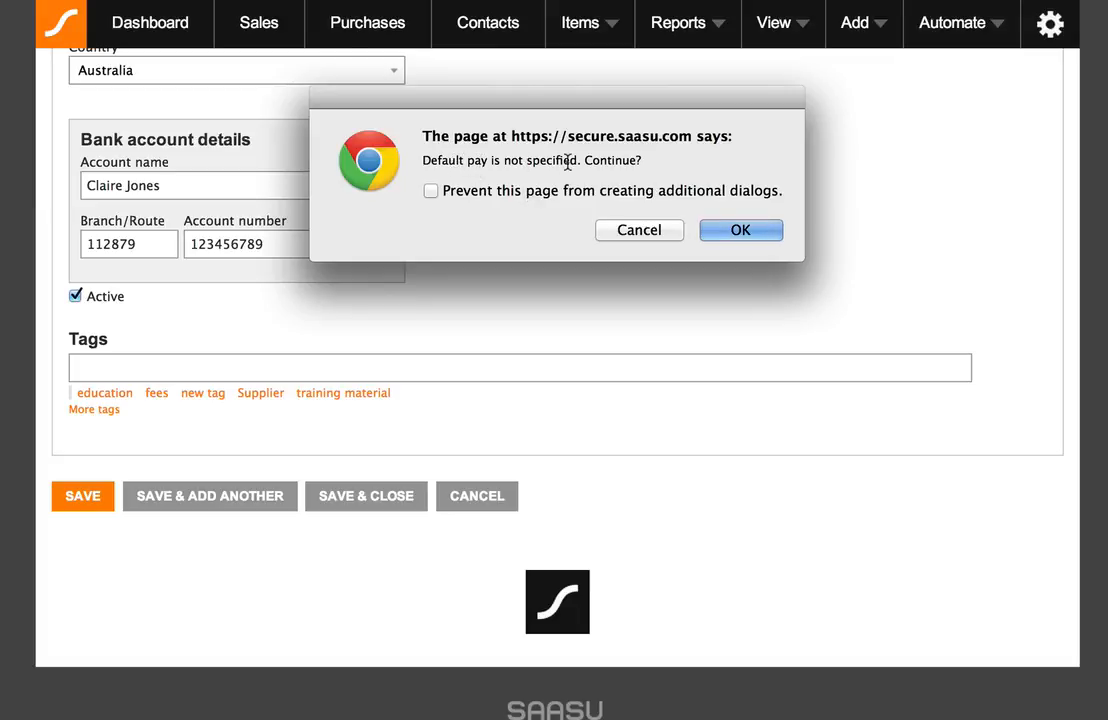
{"action": "left_click", "coordinate": [762, 234]}
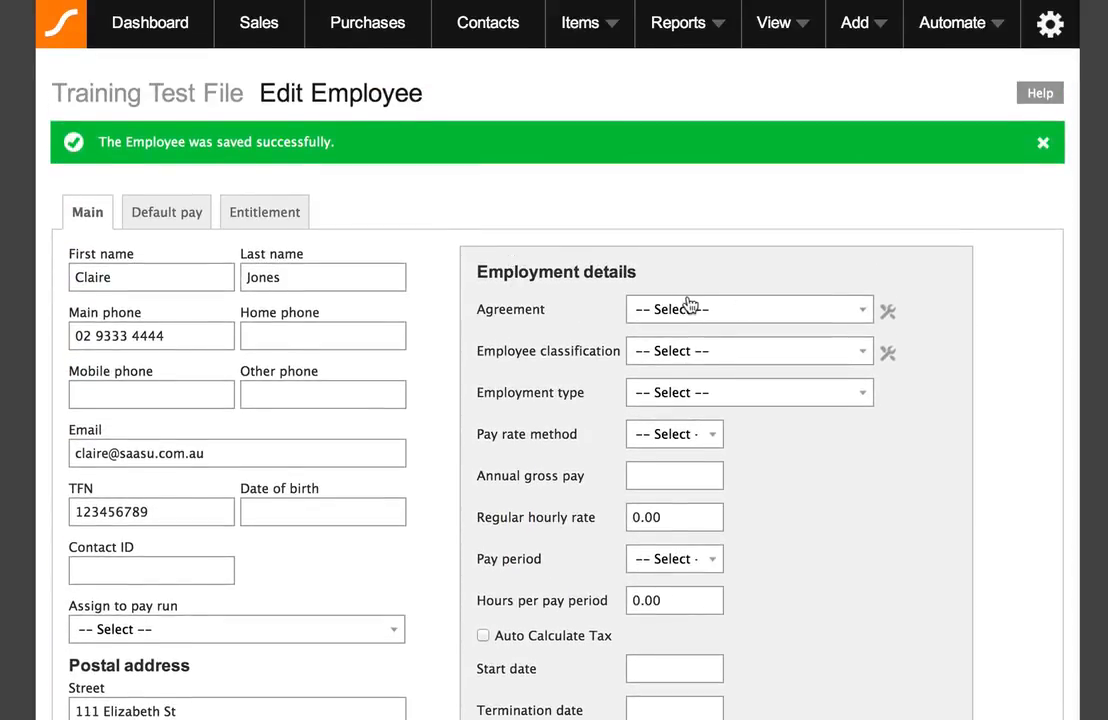
{"action": "left_click", "coordinate": [728, 313]}
- Add and save a registered agreement named '[employee's name] Employment Agreement'
{"action": "left_click", "coordinate": [724, 312]}
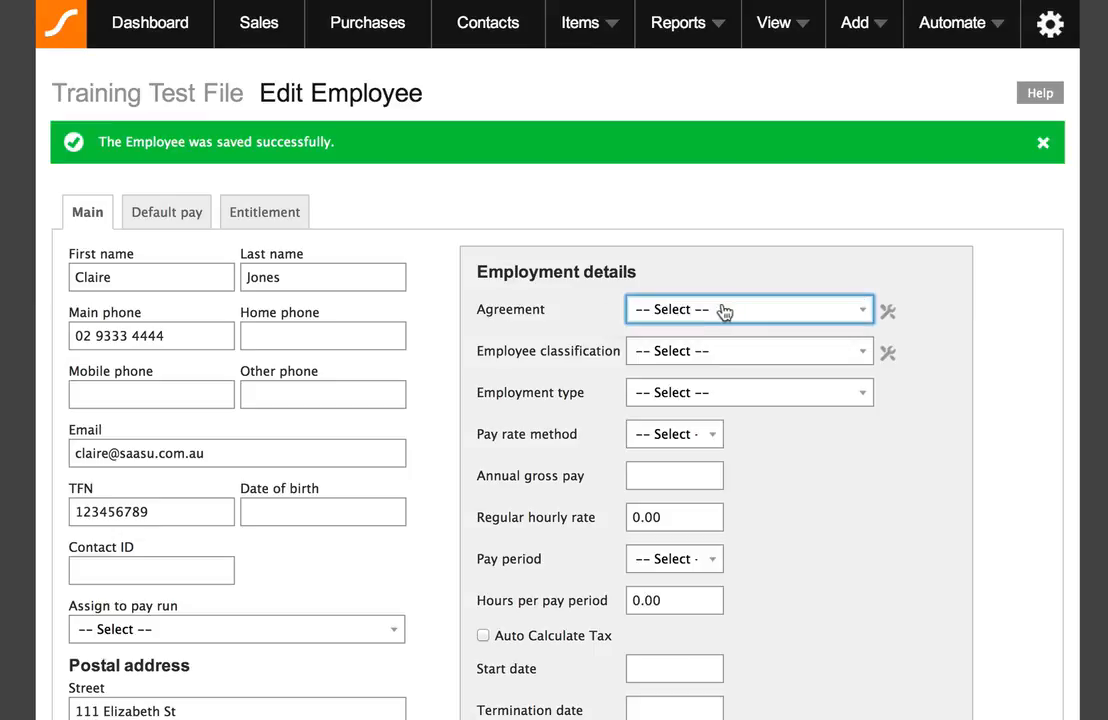
{"action": "left_click", "coordinate": [889, 318]}
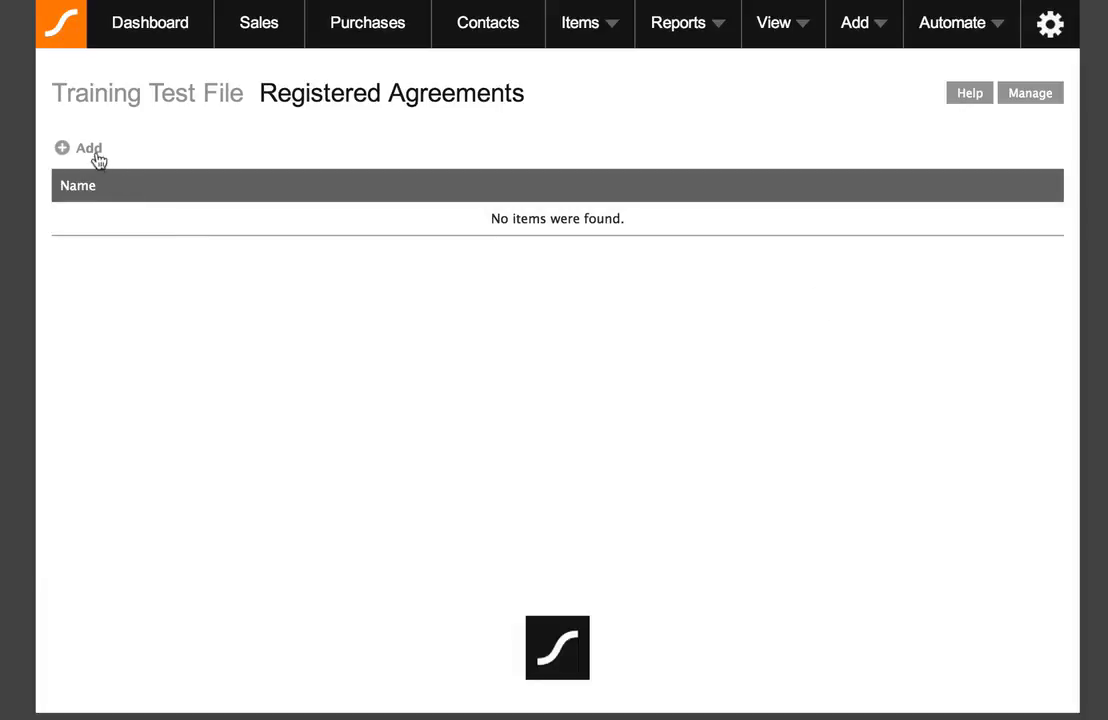
{"action": "left_click", "coordinate": [78, 150]}
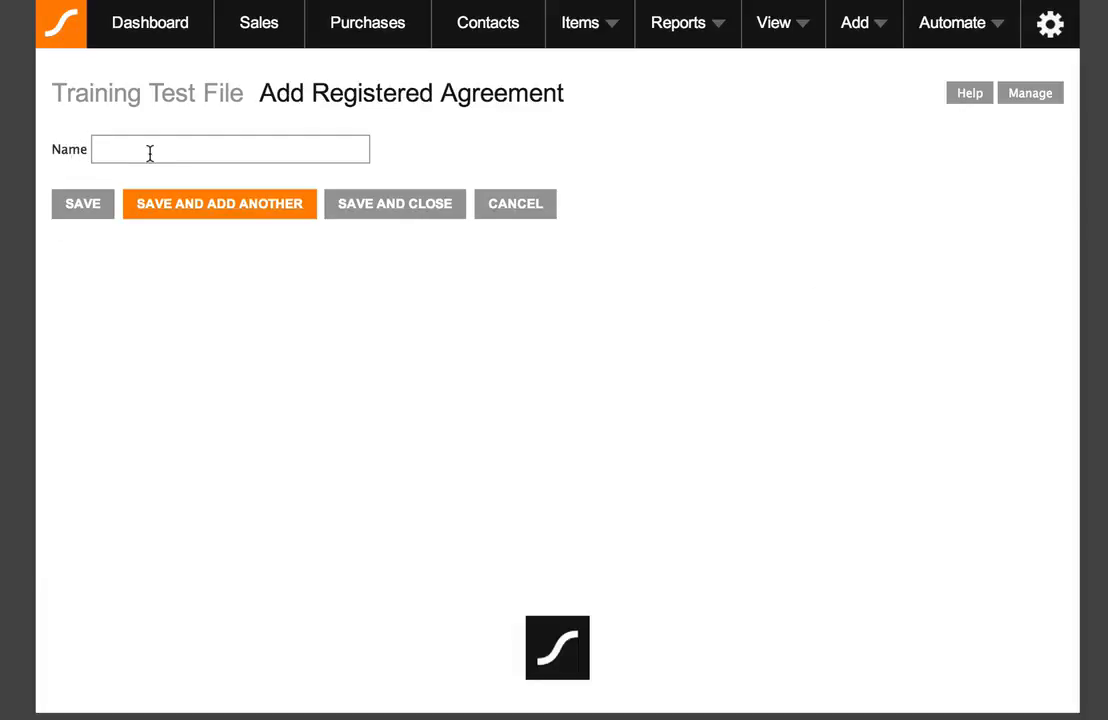
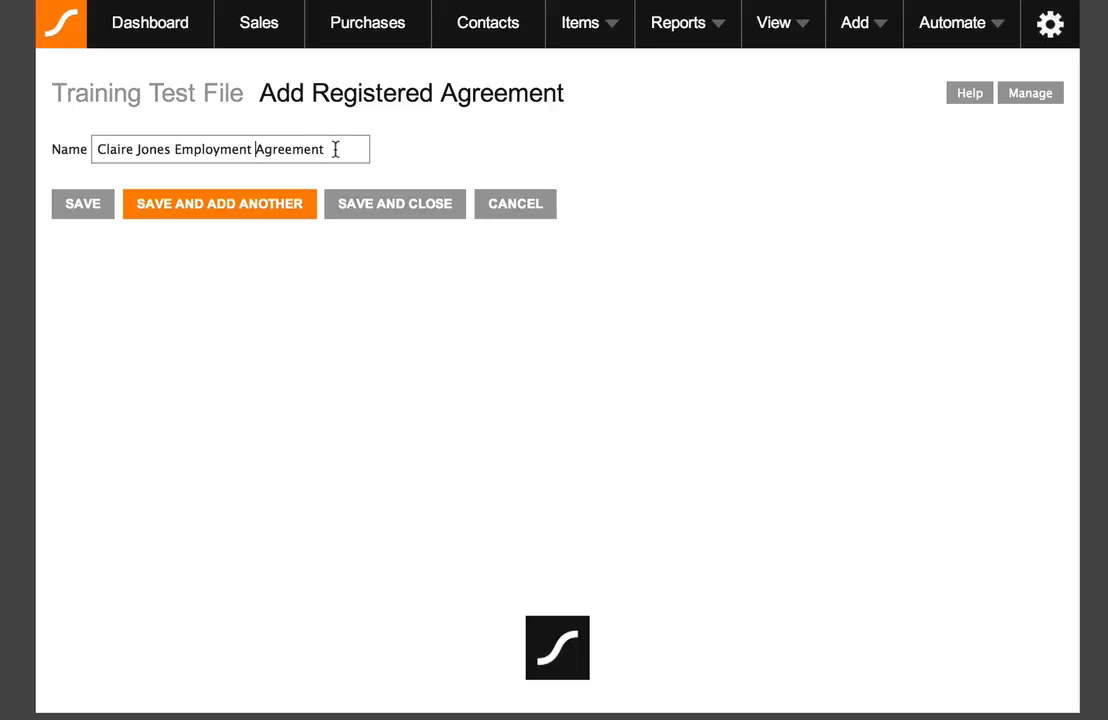
{"action": "left_click", "coordinate": [395, 203]}
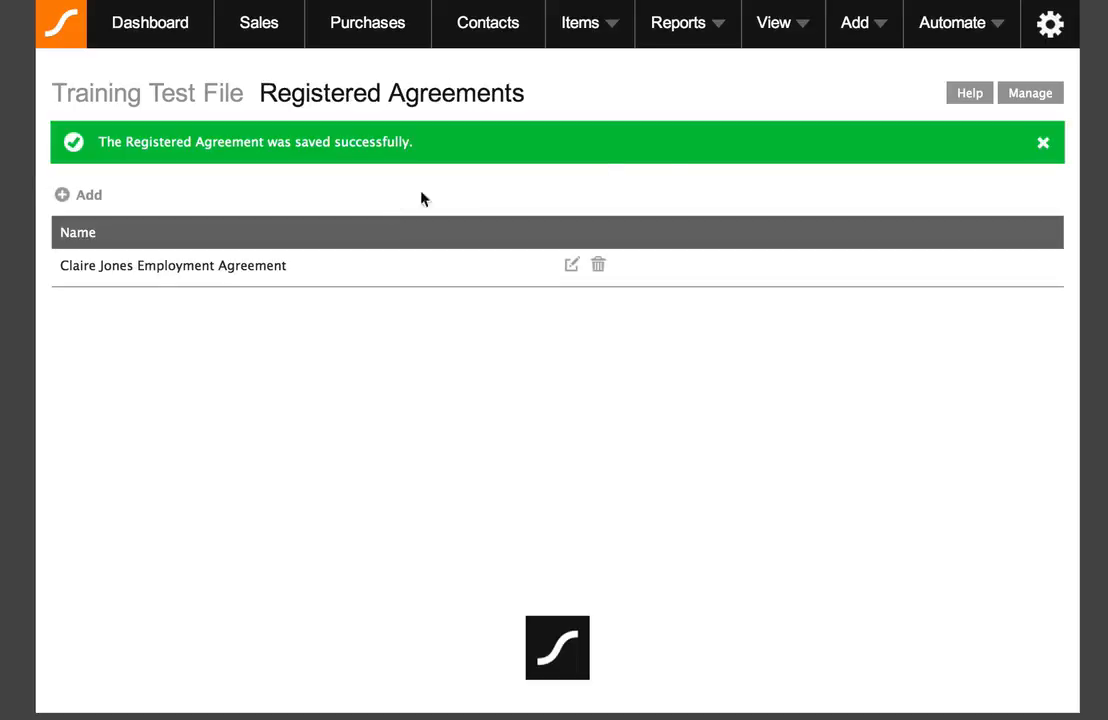
- Return to View > Payroll > Employees and open the Jones row for editing
{"action": "left_click", "coordinate": [796, 35]}
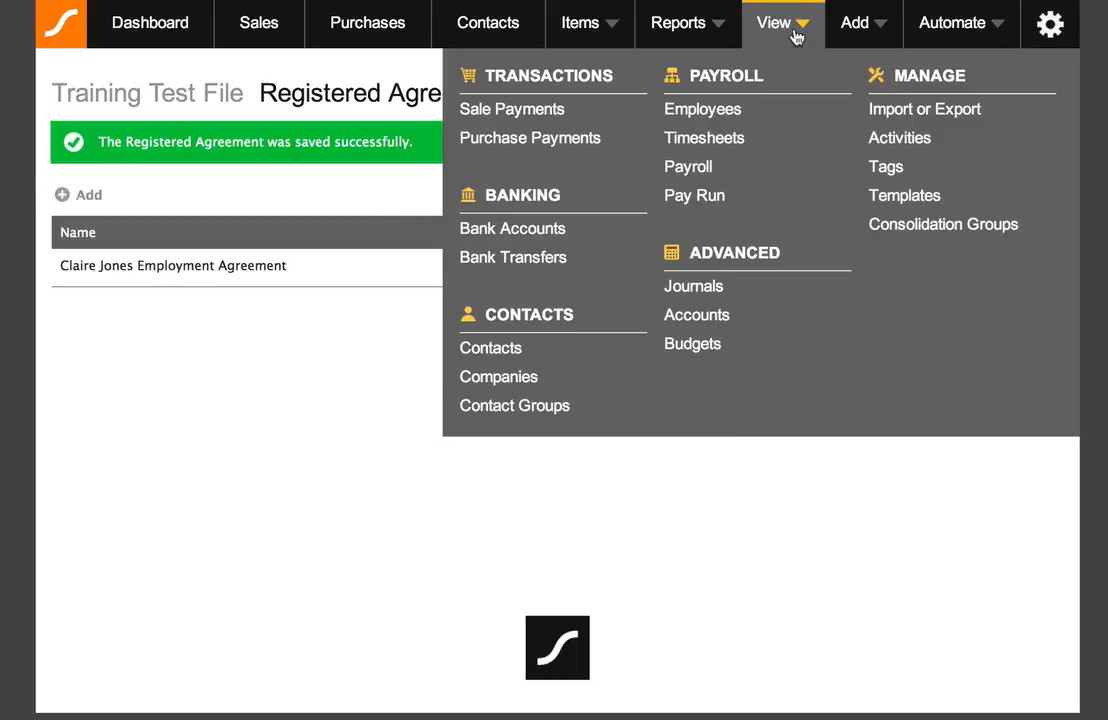
{"action": "left_click", "coordinate": [722, 114]}
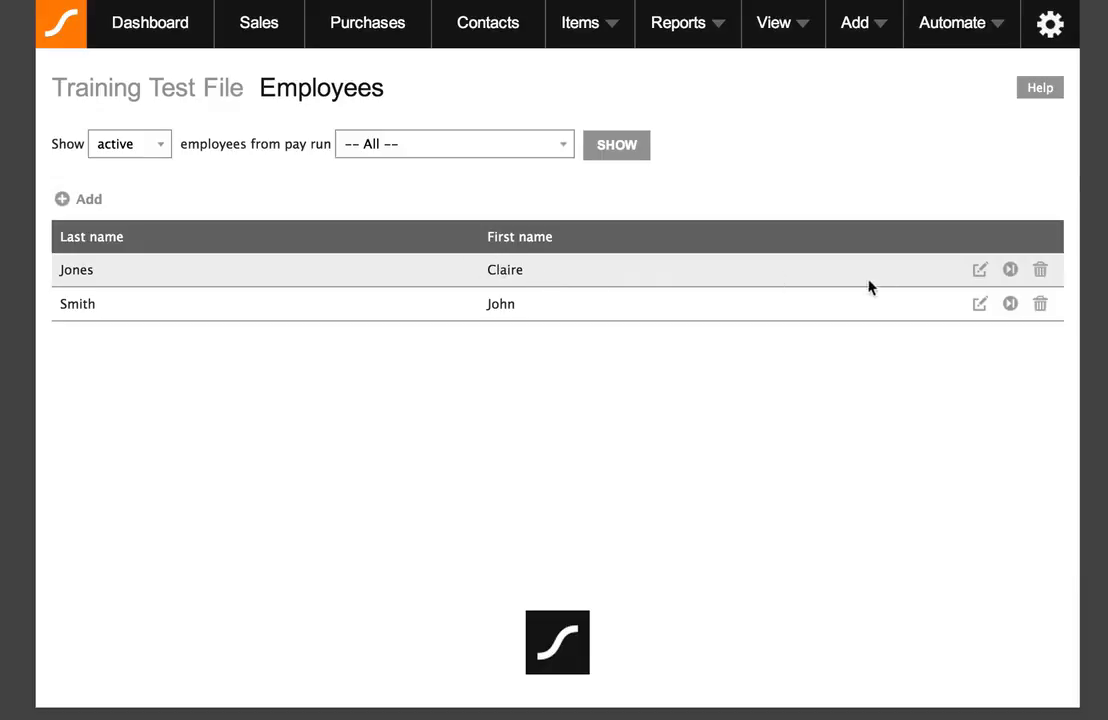
{"action": "left_click", "coordinate": [979, 271]}
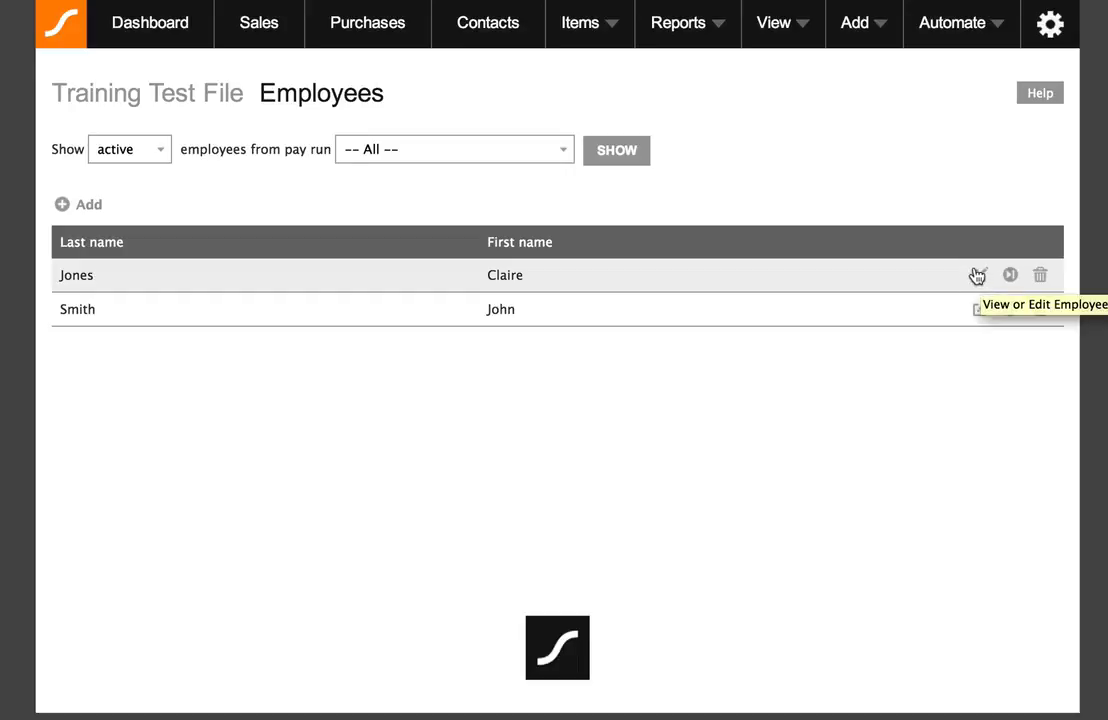
{"action": "left_click", "coordinate": [981, 275]}
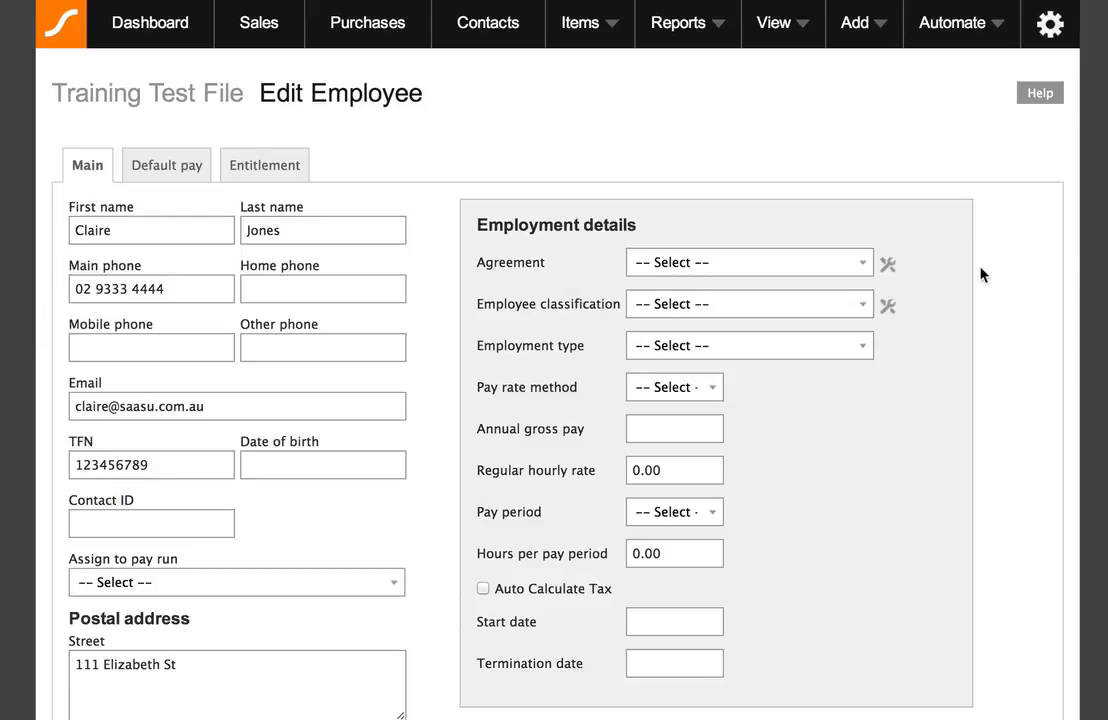
- Assign the newly created employment agreement, leaving the employee classification unset
{"action": "left_click", "coordinate": [743, 266]}
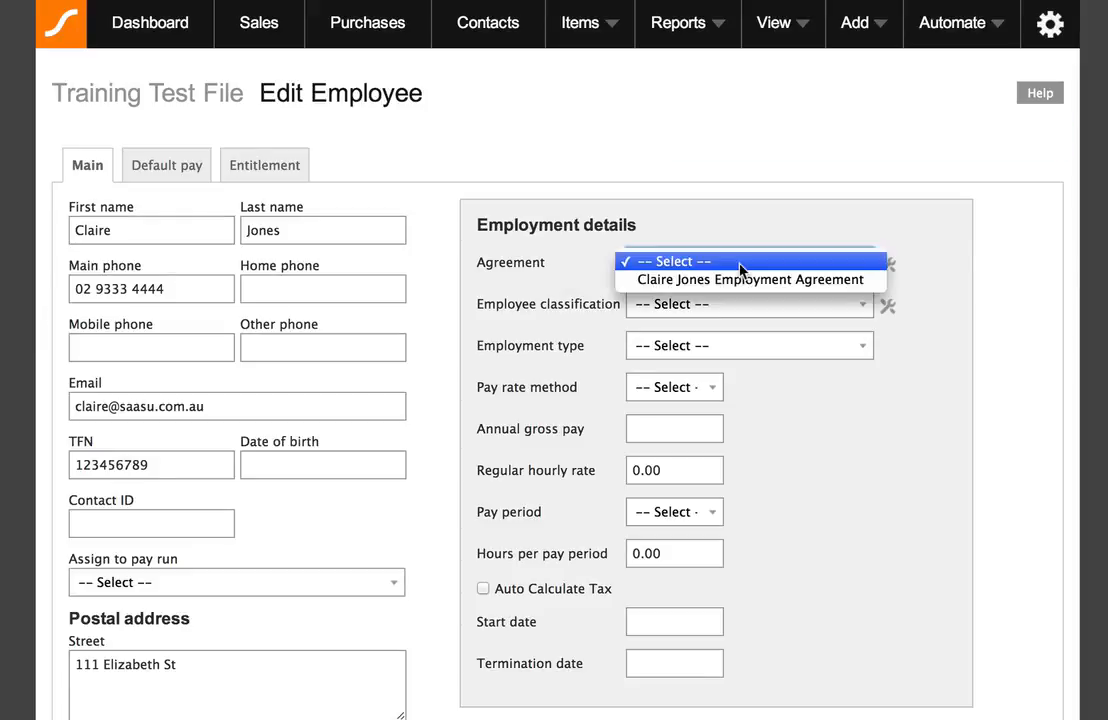
{"action": "left_click", "coordinate": [740, 283]}
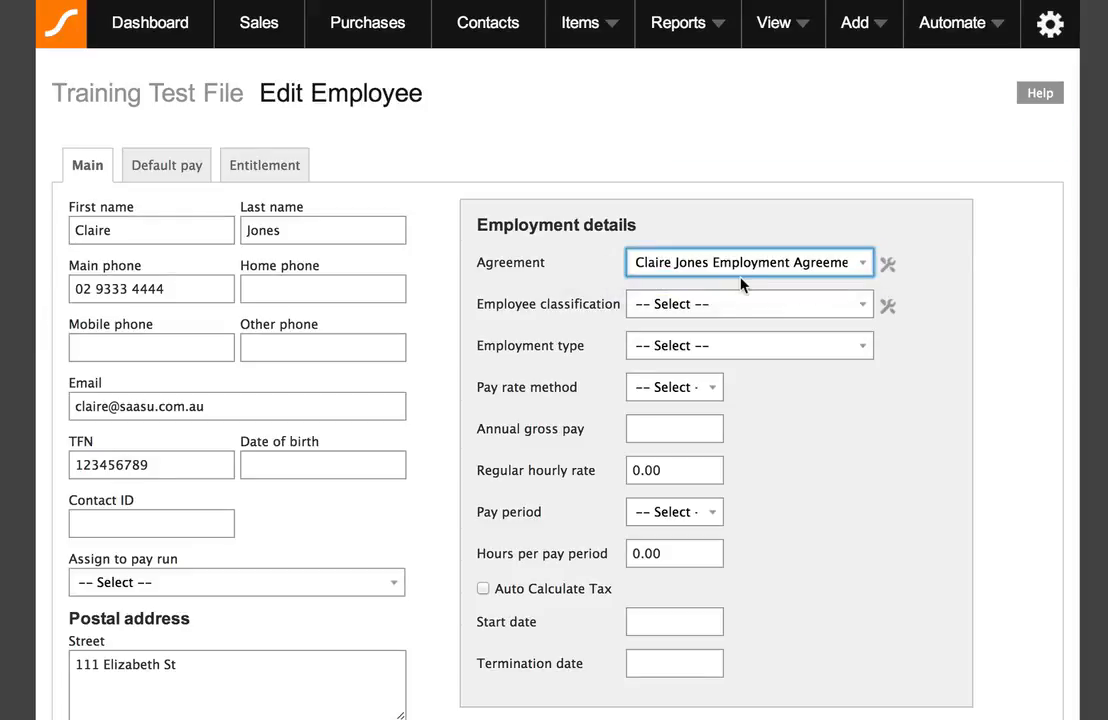
{"action": "left_click", "coordinate": [712, 306]}
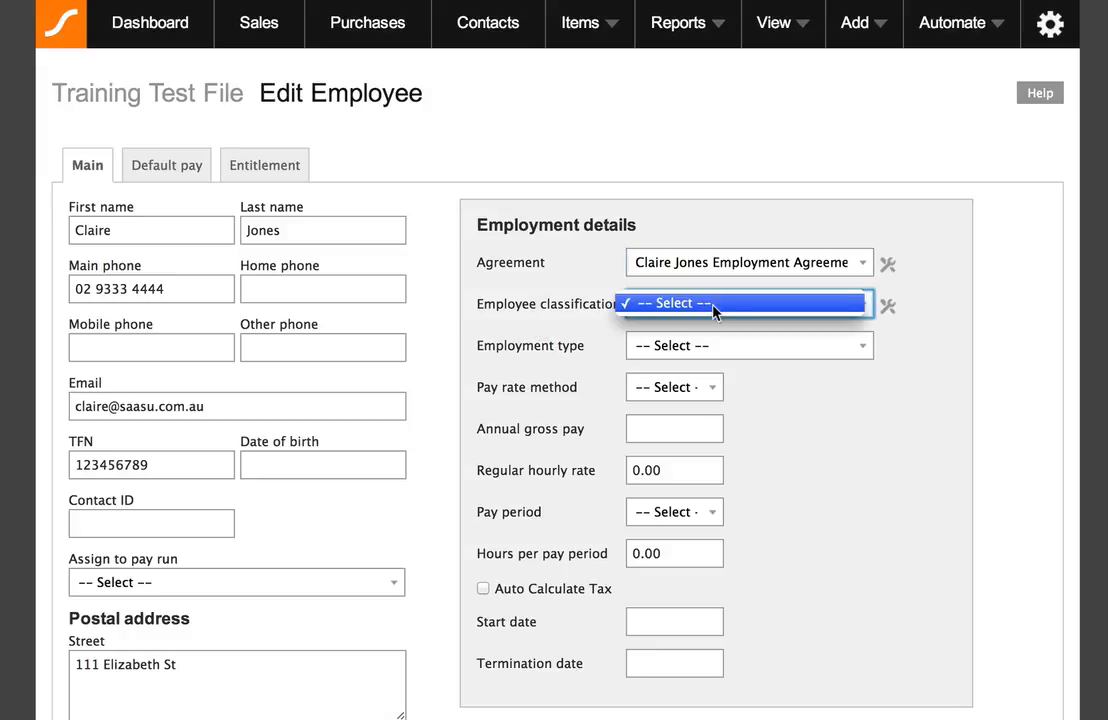
{"action": "left_click", "coordinate": [518, 302]}
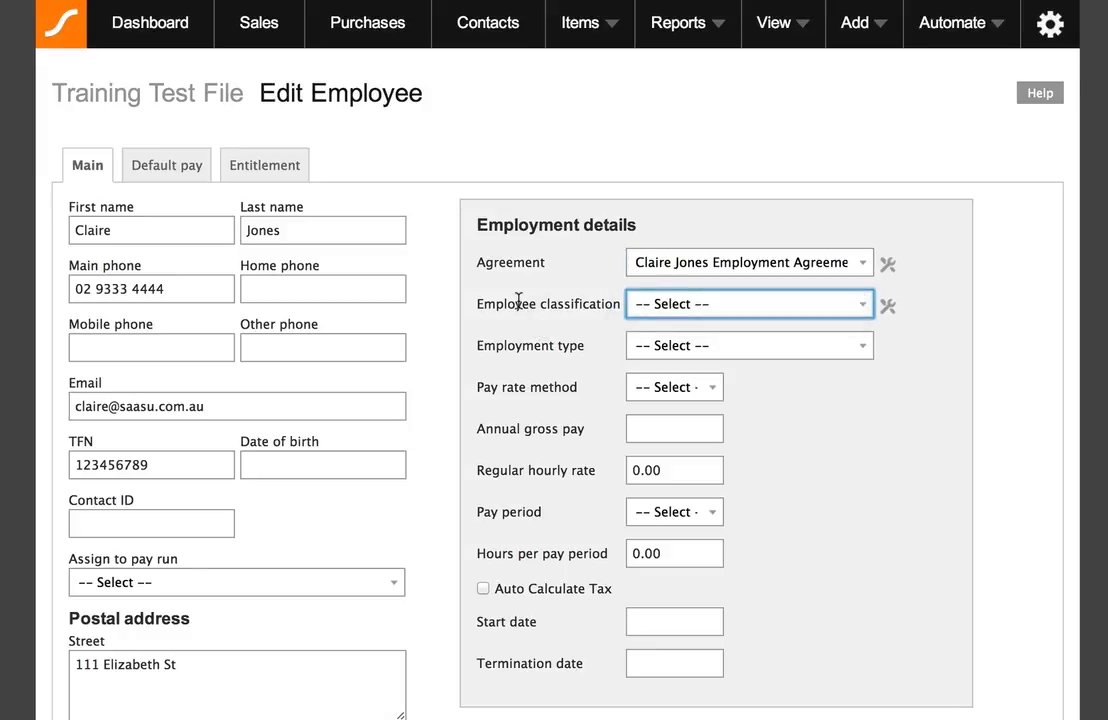
- Save the employee record, accepting the invalid TFN and missing default pay warnings
{"action": "scroll", "coordinate": [518, 302], "scroll_direction": "down", "scroll_amount": 10}
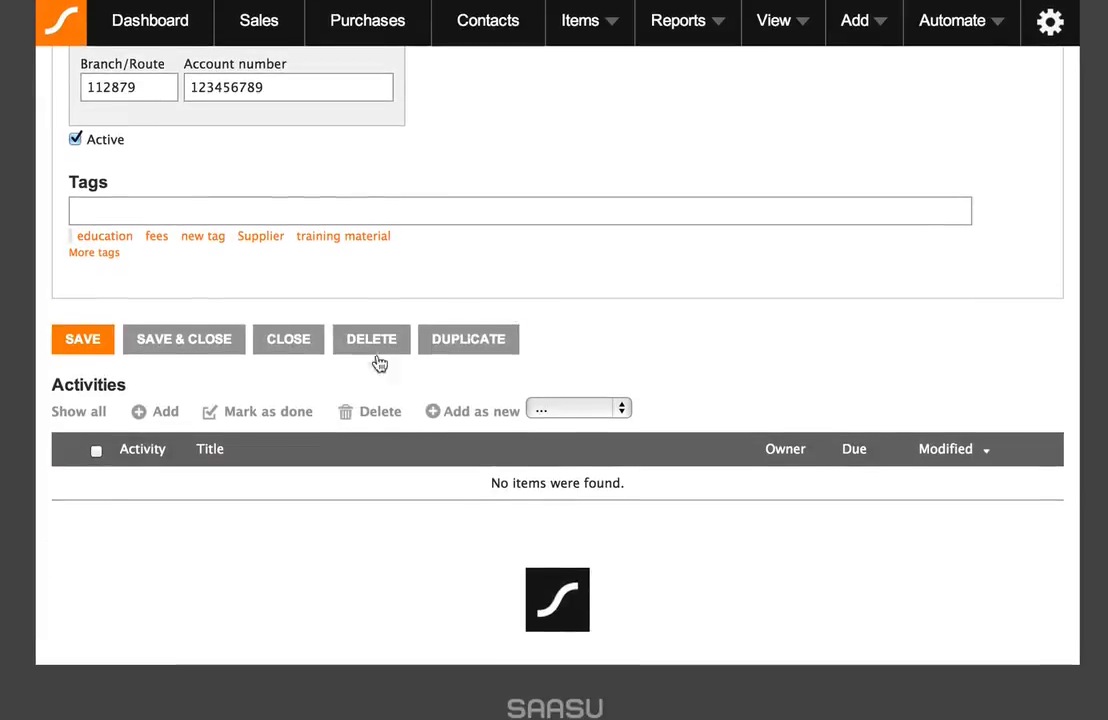
{"action": "left_click", "coordinate": [101, 343]}
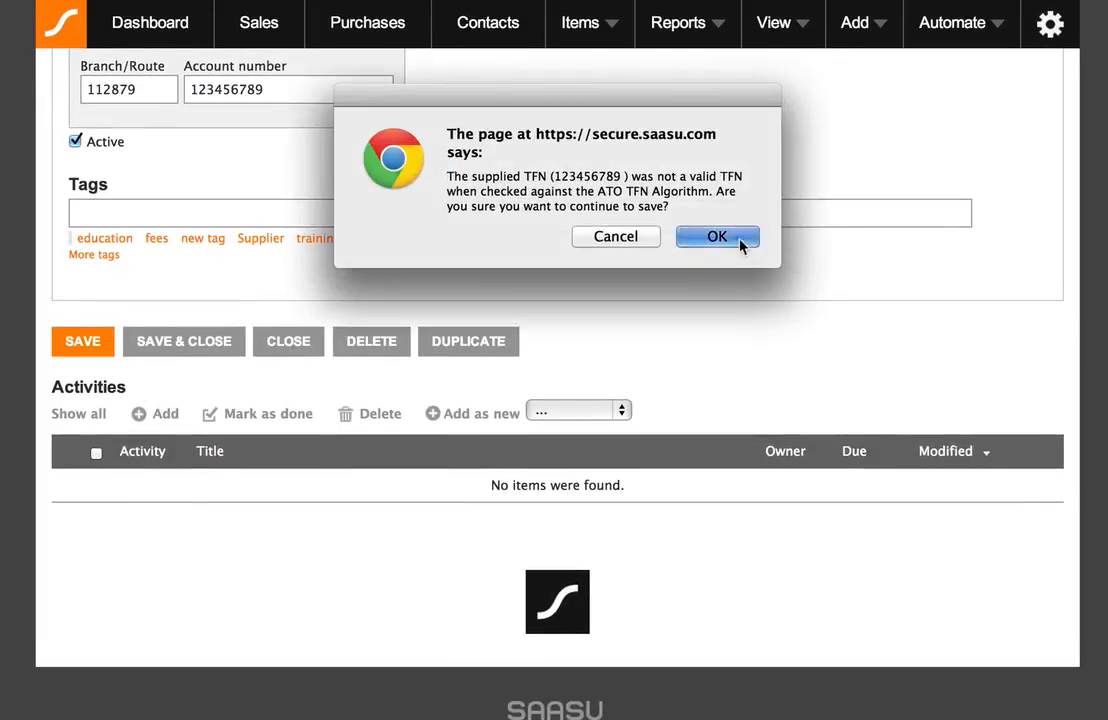
{"action": "left_click", "coordinate": [738, 240]}
{"action": "left_click", "coordinate": [740, 232]}
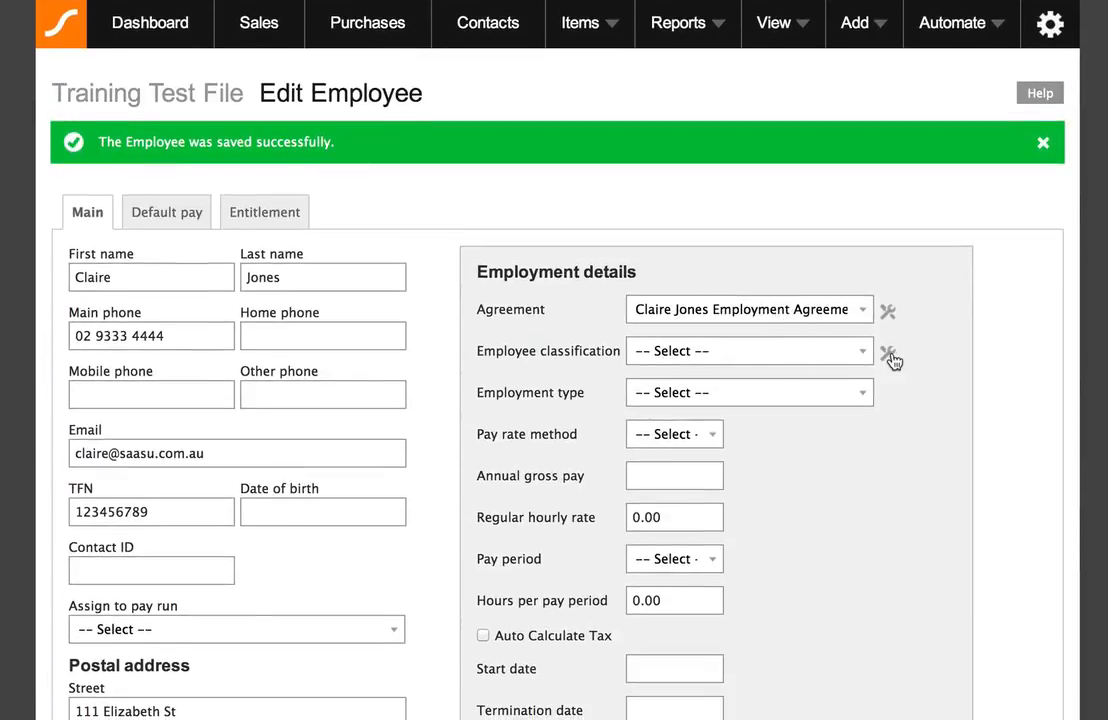
- Create an 'Administration Clerk' employee classification, then go back to the Employees list
{"action": "left_click", "coordinate": [889, 356]}
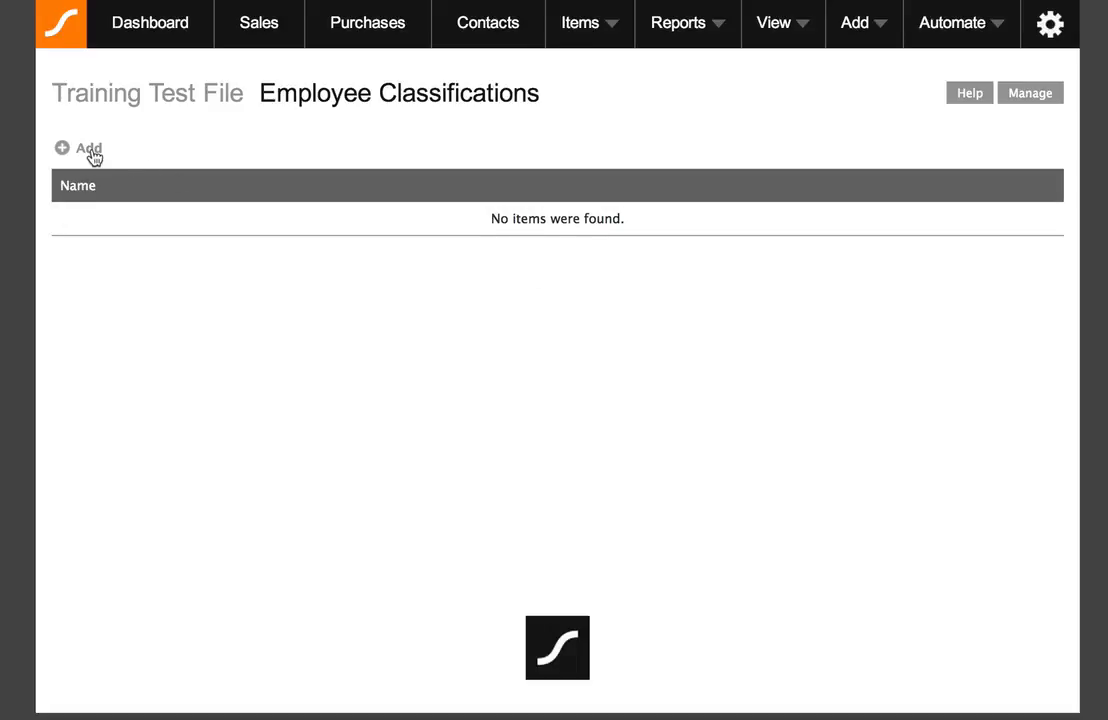
{"action": "left_click", "coordinate": [90, 151]}
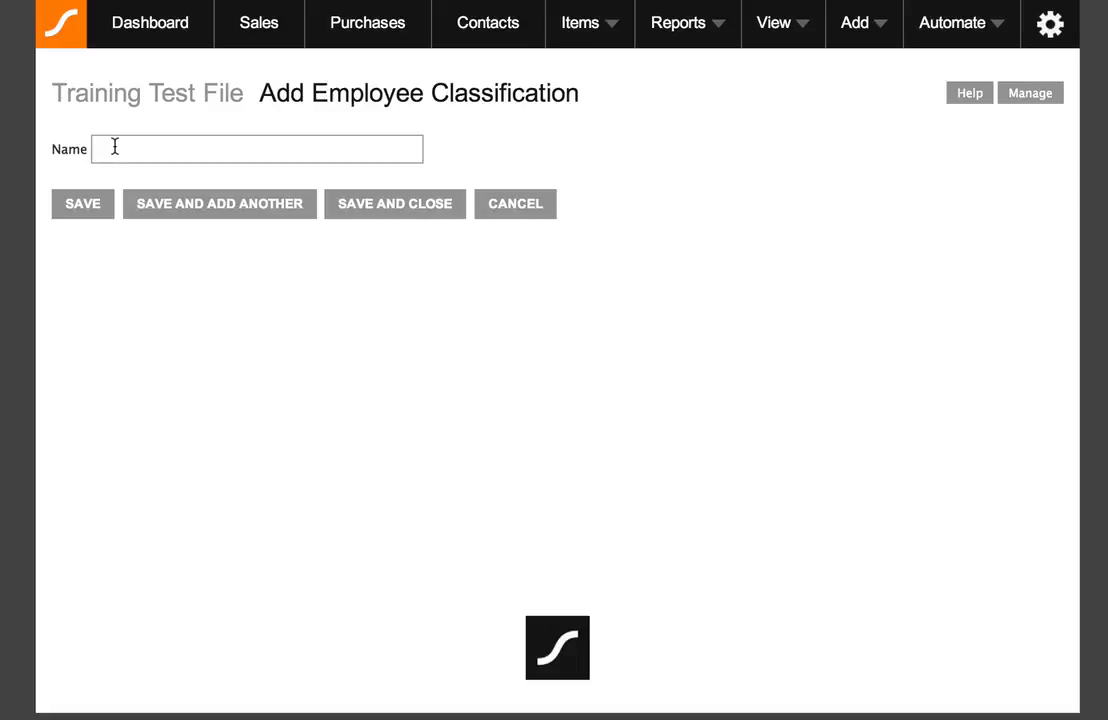
{"action": "type", "text": "Administration Clerk"}
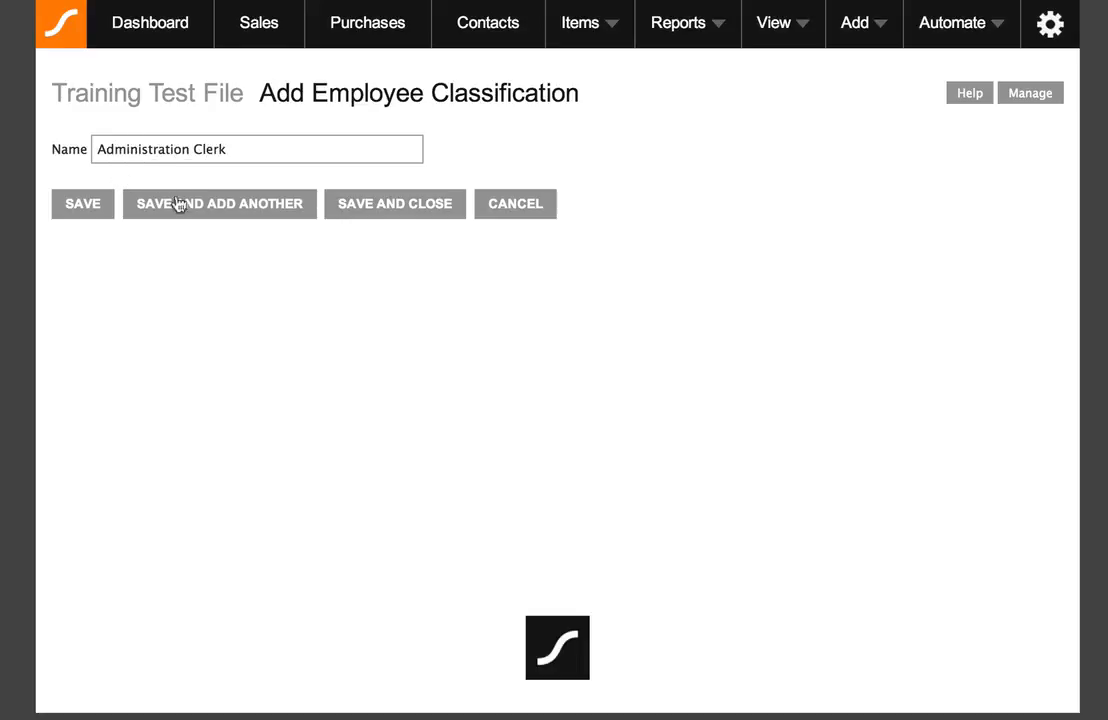
{"action": "left_click", "coordinate": [369, 210]}
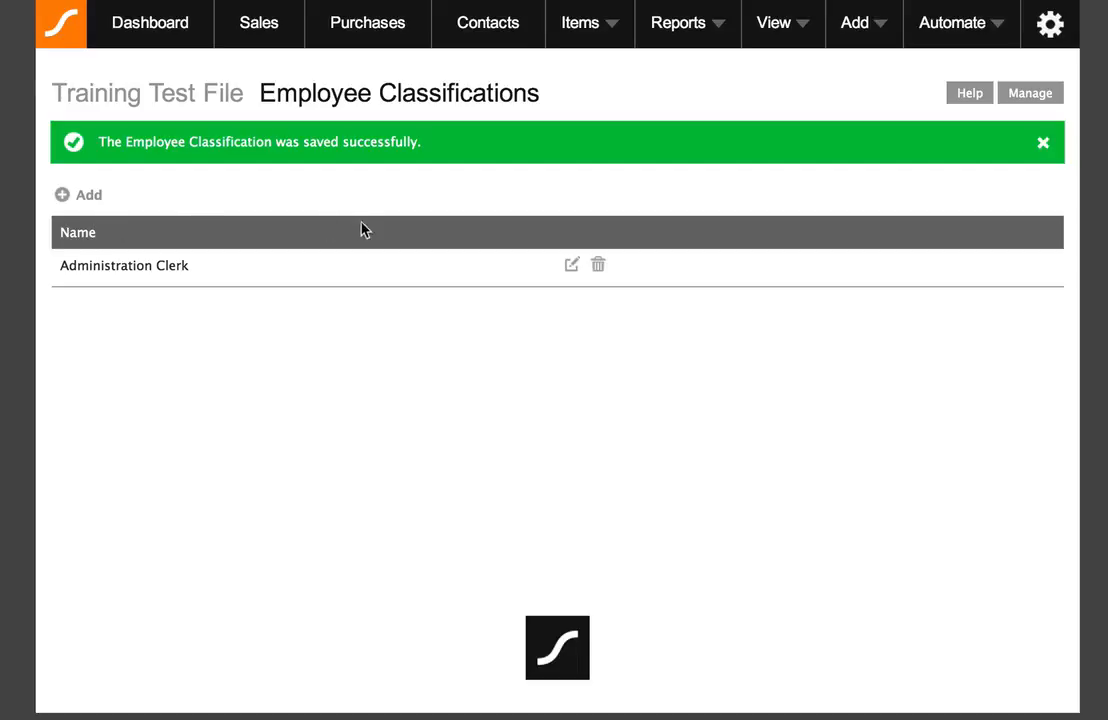
{"action": "left_click", "coordinate": [796, 32]}
{"action": "left_click", "coordinate": [730, 89]}
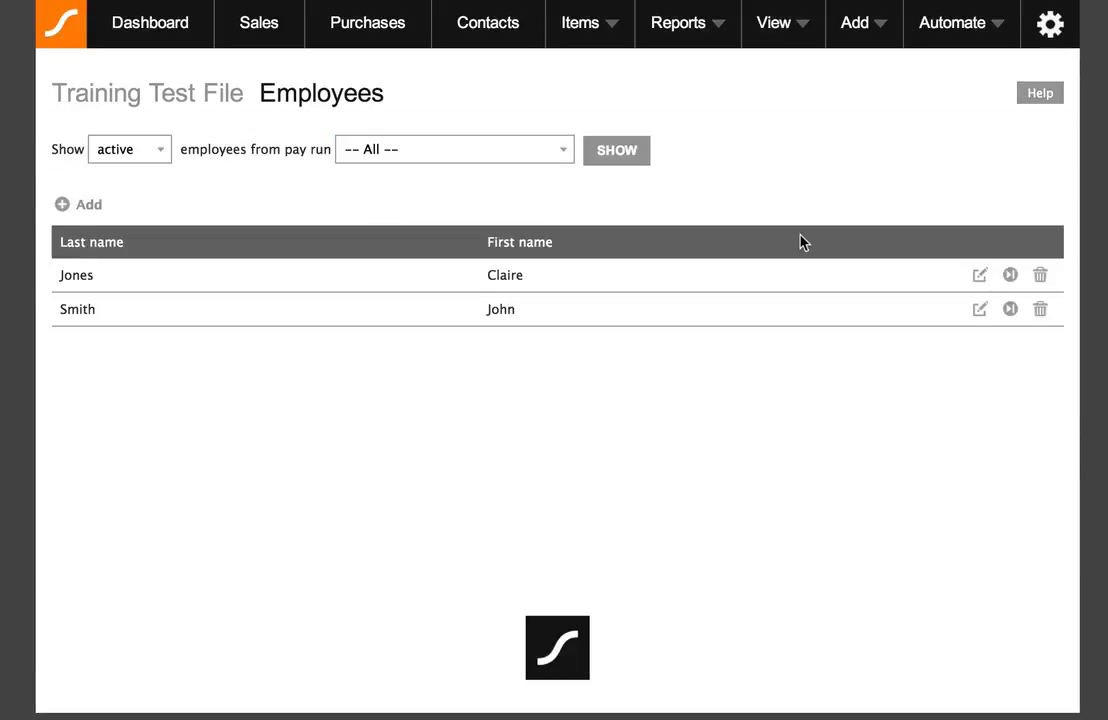
- Open the employee's record and set classification Administration Clerk and employment type Full Time
{"action": "left_click", "coordinate": [981, 278]}
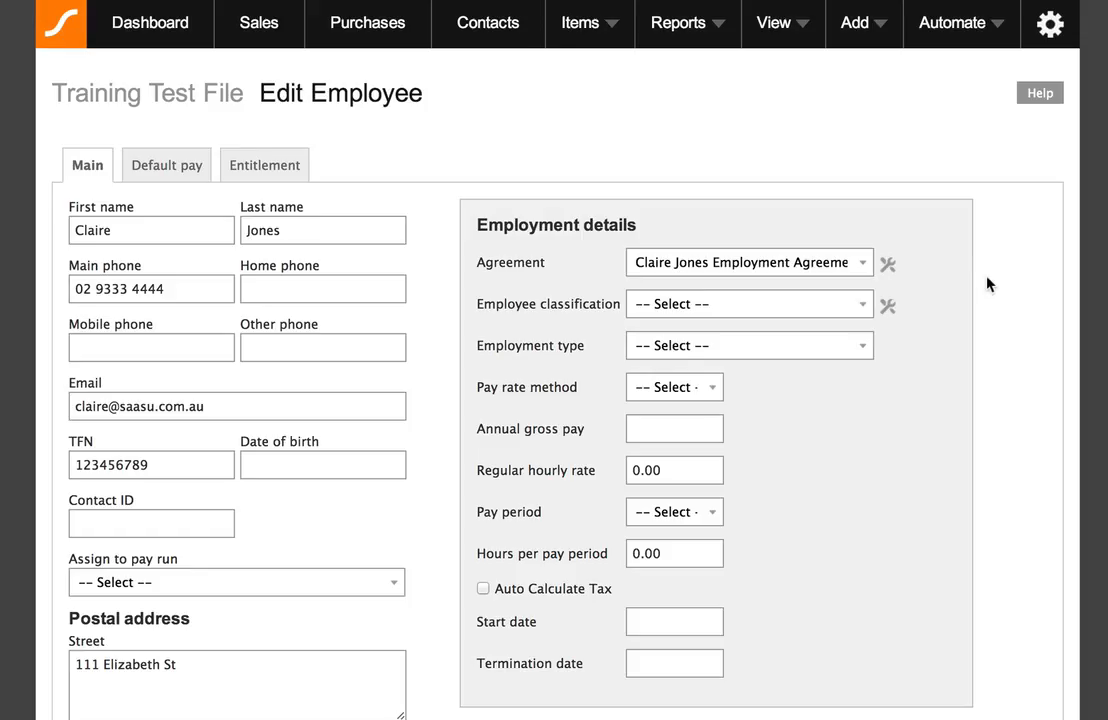
{"action": "left_click", "coordinate": [790, 304]}
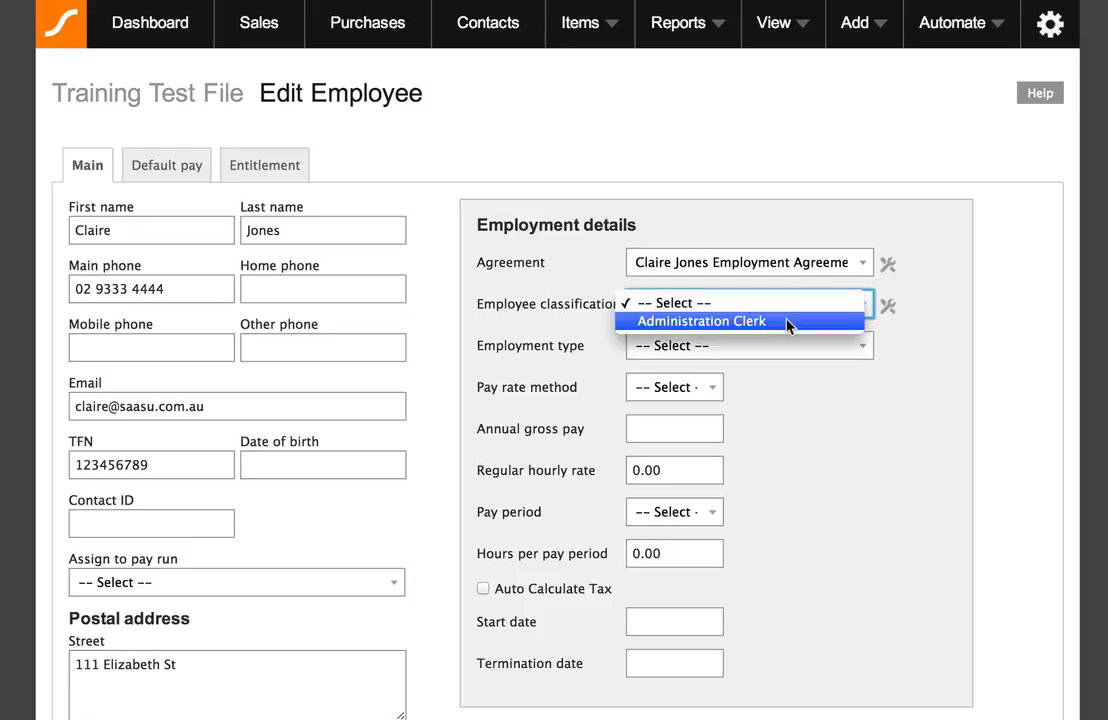
{"action": "left_click", "coordinate": [790, 322]}
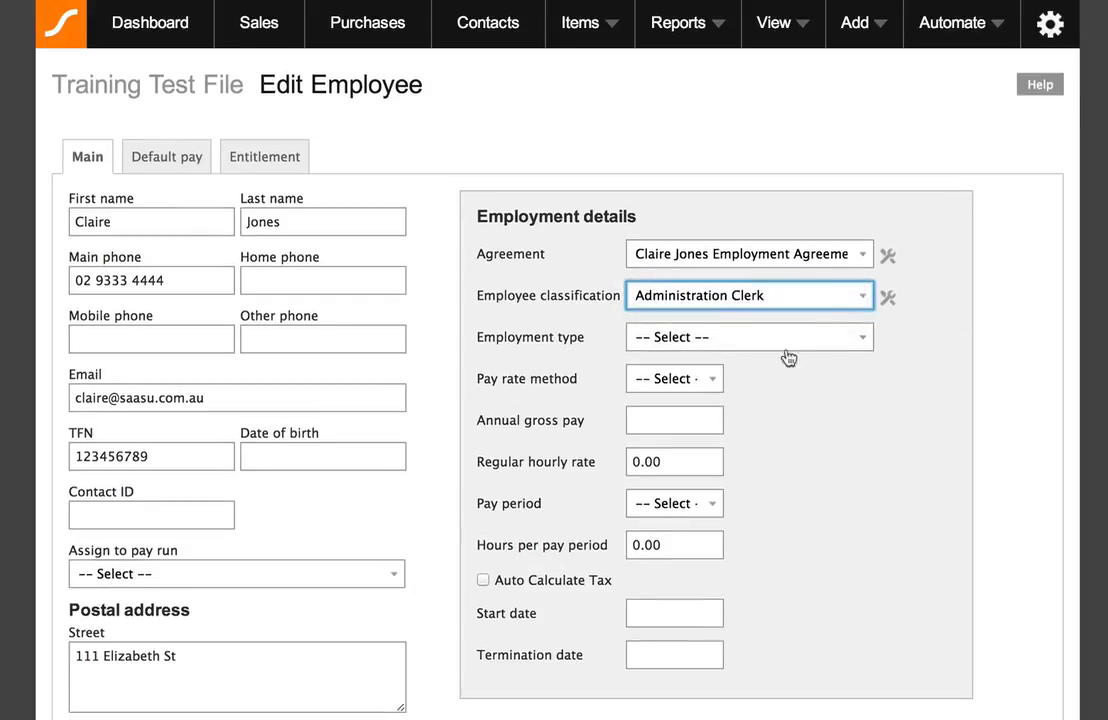
{"action": "scroll", "coordinate": [784, 384], "scroll_direction": "down", "scroll_amount": 1}
{"action": "scroll", "coordinate": [784, 385], "scroll_direction": "down", "scroll_amount": 1}
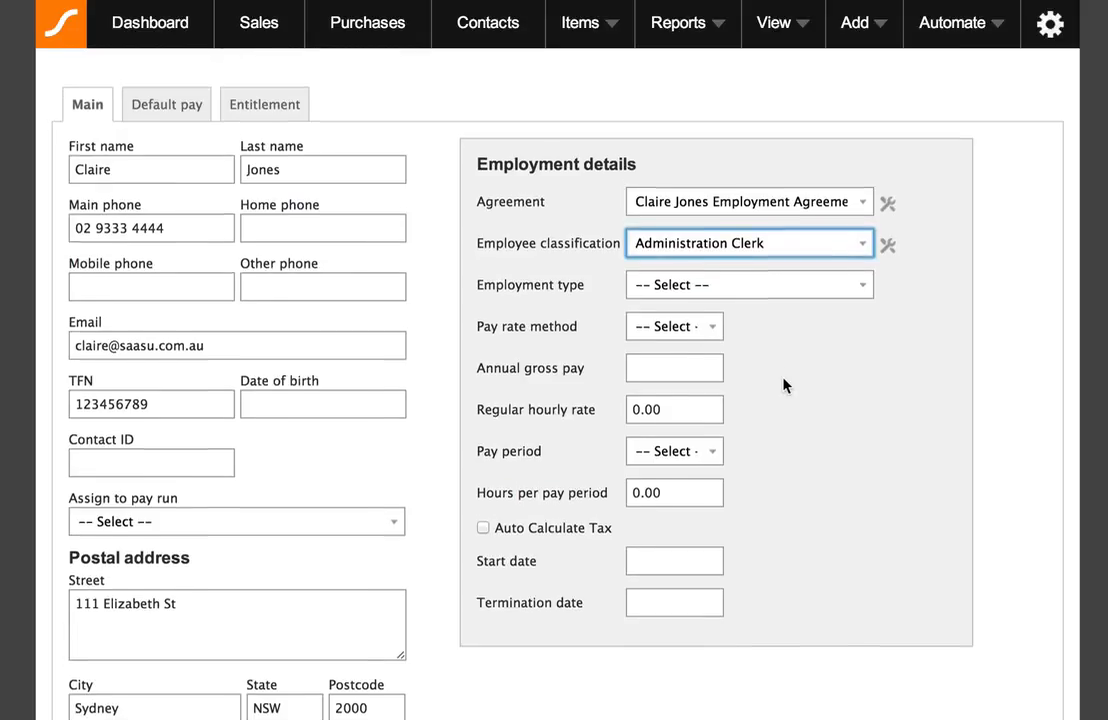
{"action": "left_click", "coordinate": [779, 288]}
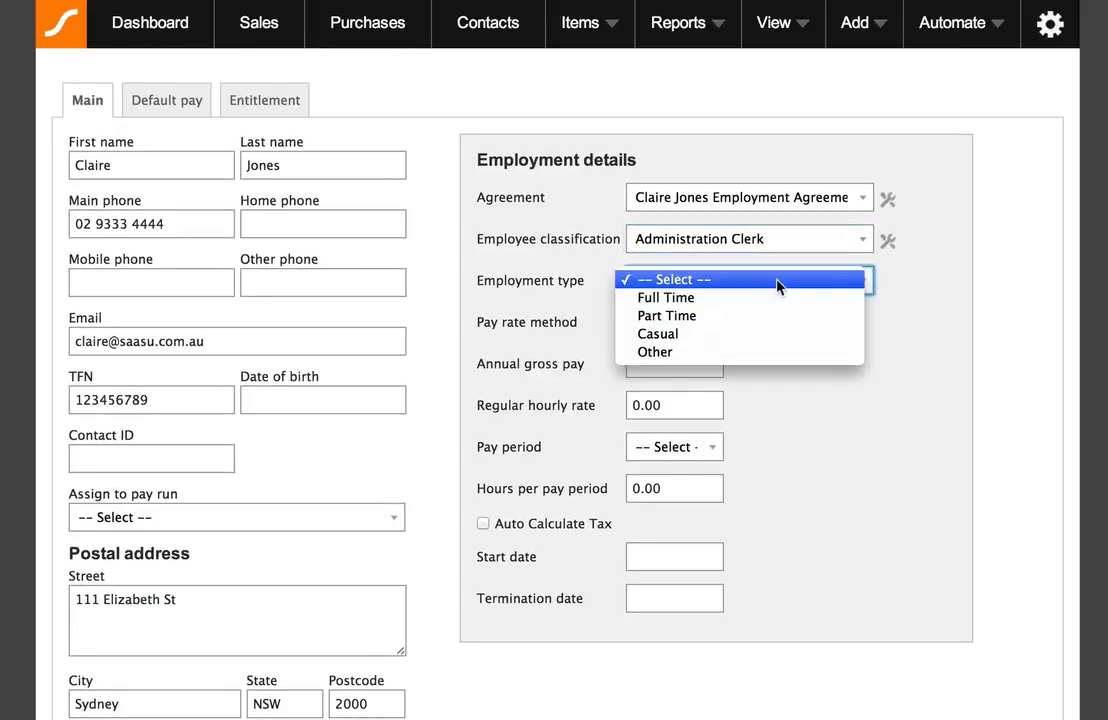
{"action": "left_click", "coordinate": [775, 295]}
- Set the pay rate method to Hourly, briefly trying Salary before switching back
{"action": "left_click", "coordinate": [694, 328]}
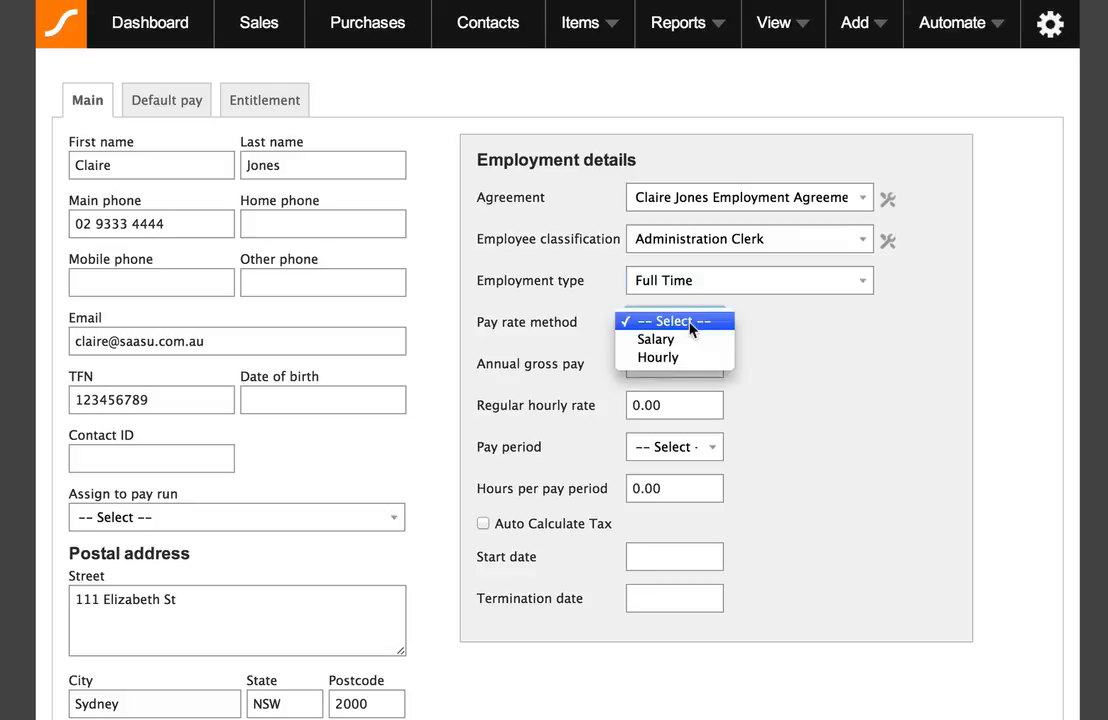
{"action": "left_click", "coordinate": [693, 357]}
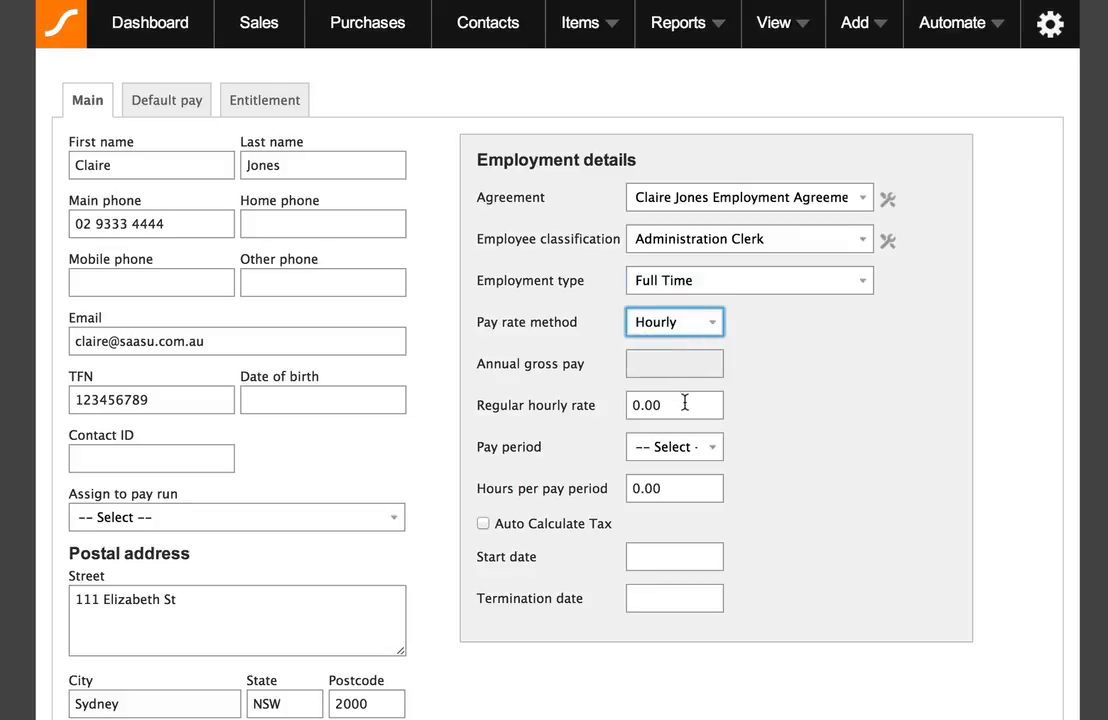
{"action": "left_click", "coordinate": [673, 321]}
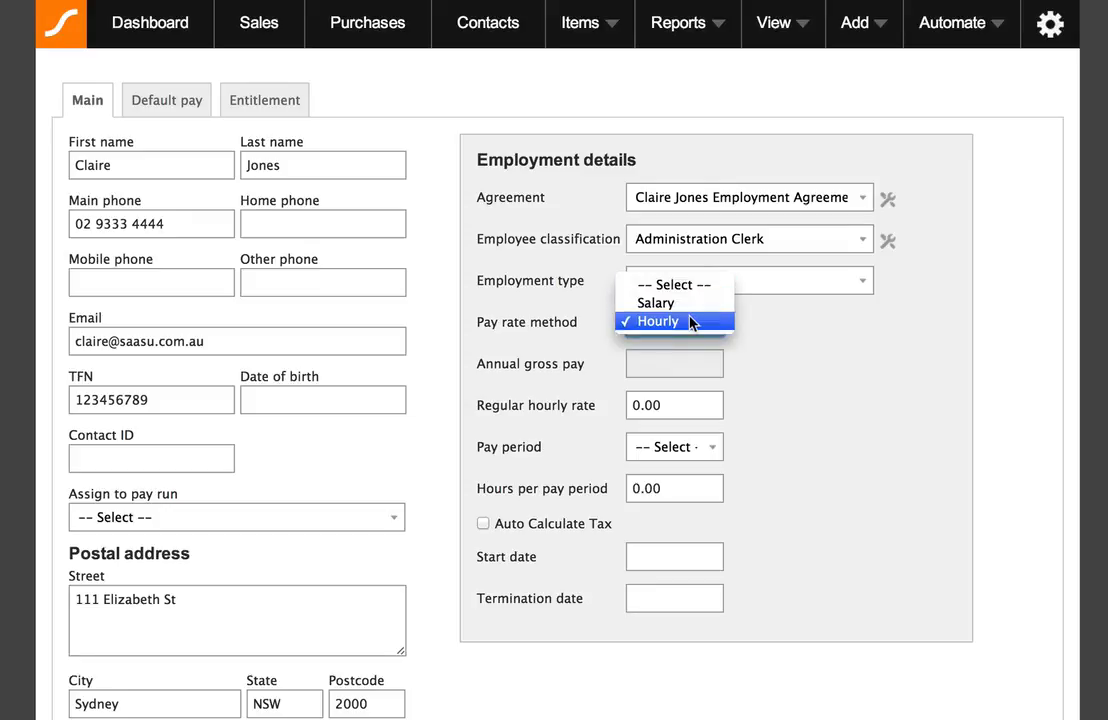
{"action": "left_click", "coordinate": [692, 322]}
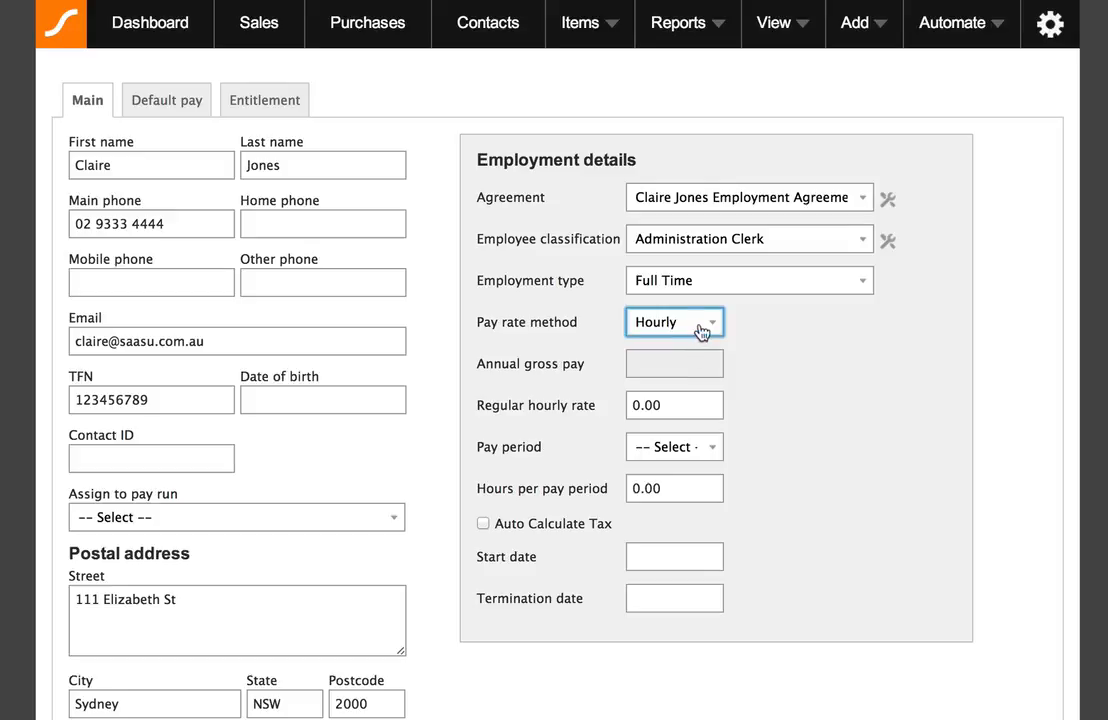
{"action": "left_click", "coordinate": [681, 404]}
{"action": "left_click_drag", "start_coordinate": [665, 403], "coordinate": [618, 403]}
{"action": "left_click", "coordinate": [589, 401]}
{"action": "left_click", "coordinate": [668, 323]}
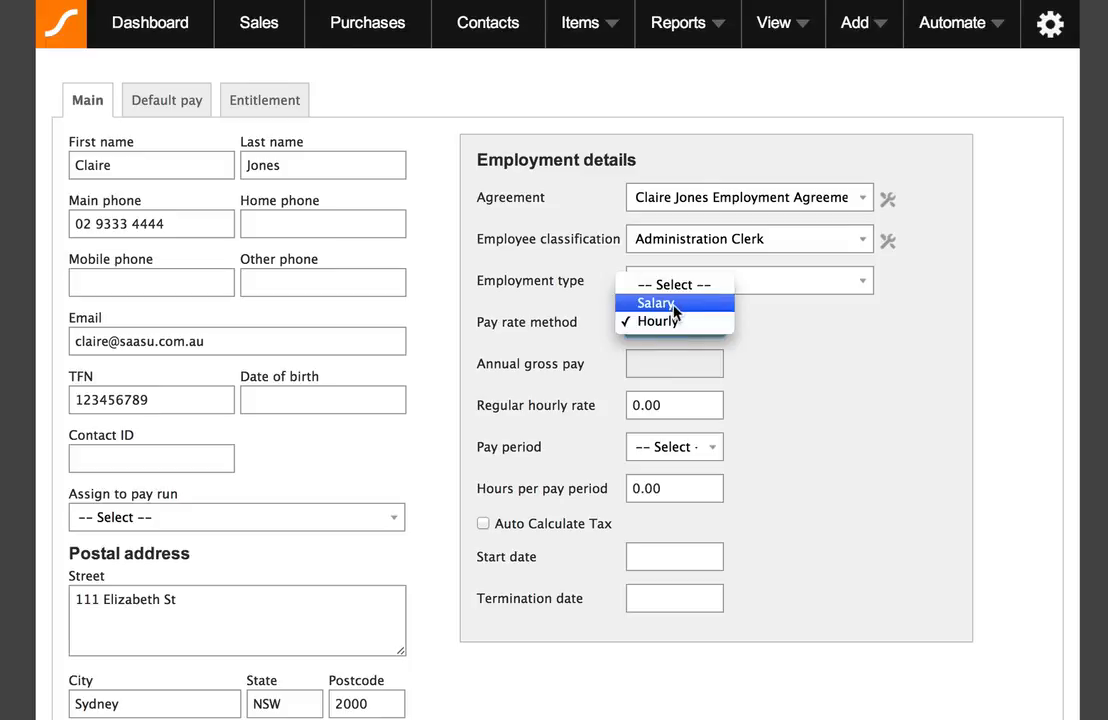
{"action": "left_click", "coordinate": [676, 306]}
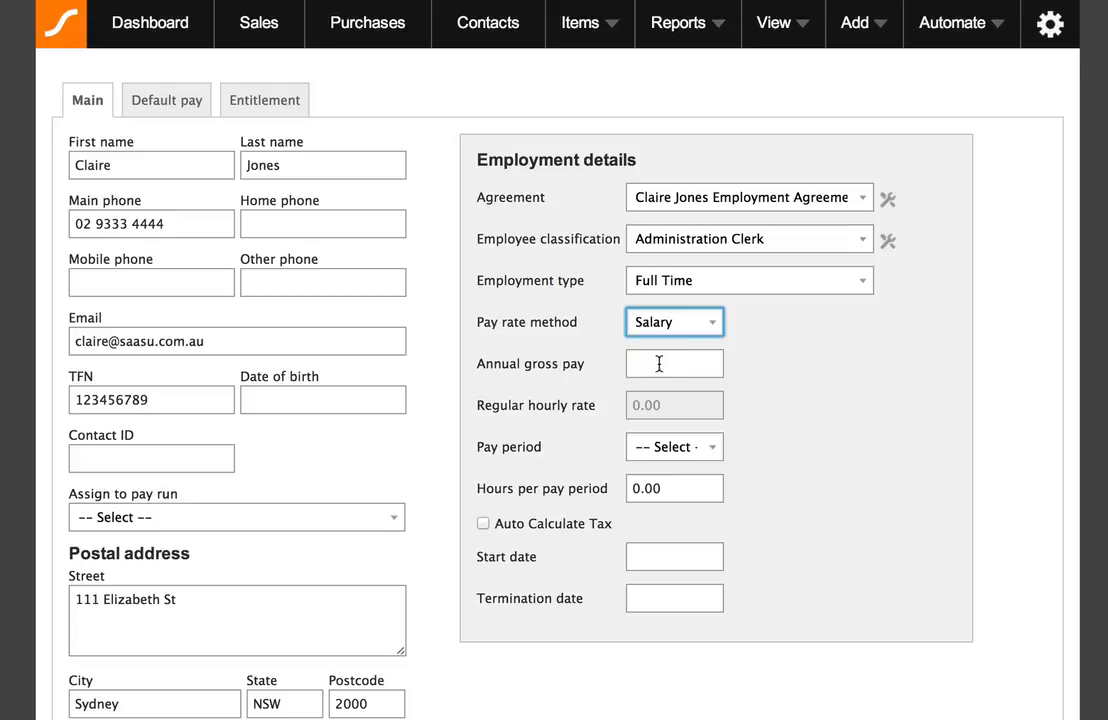
{"action": "left_click", "coordinate": [680, 325]}
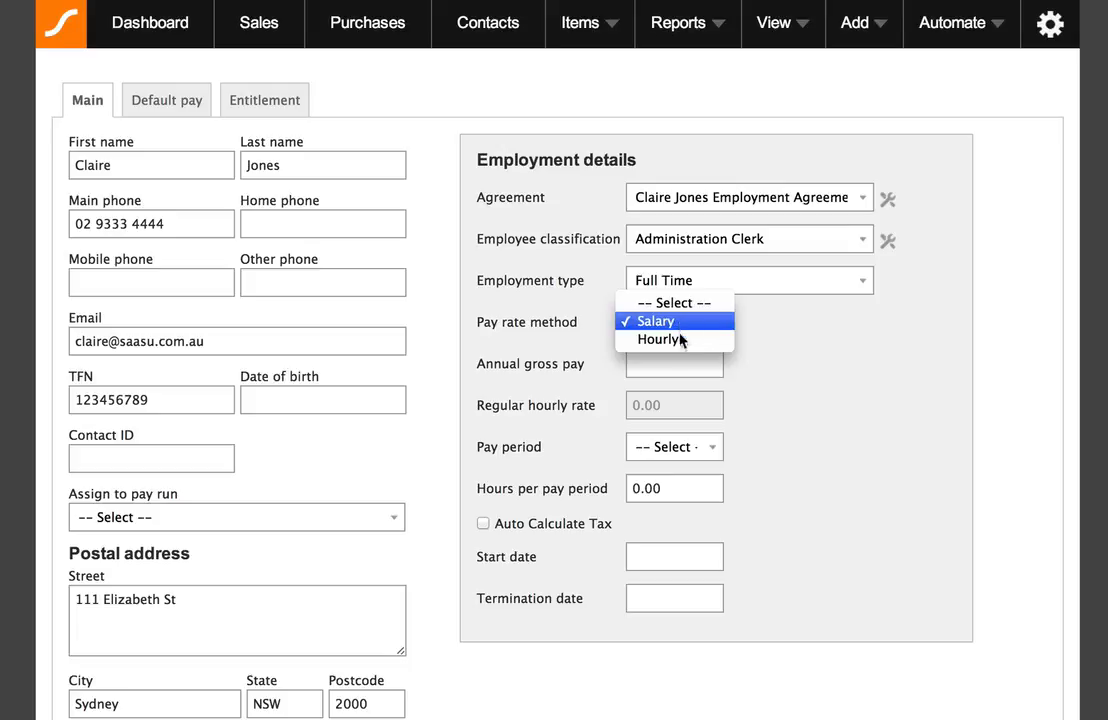
{"action": "left_click", "coordinate": [641, 340]}
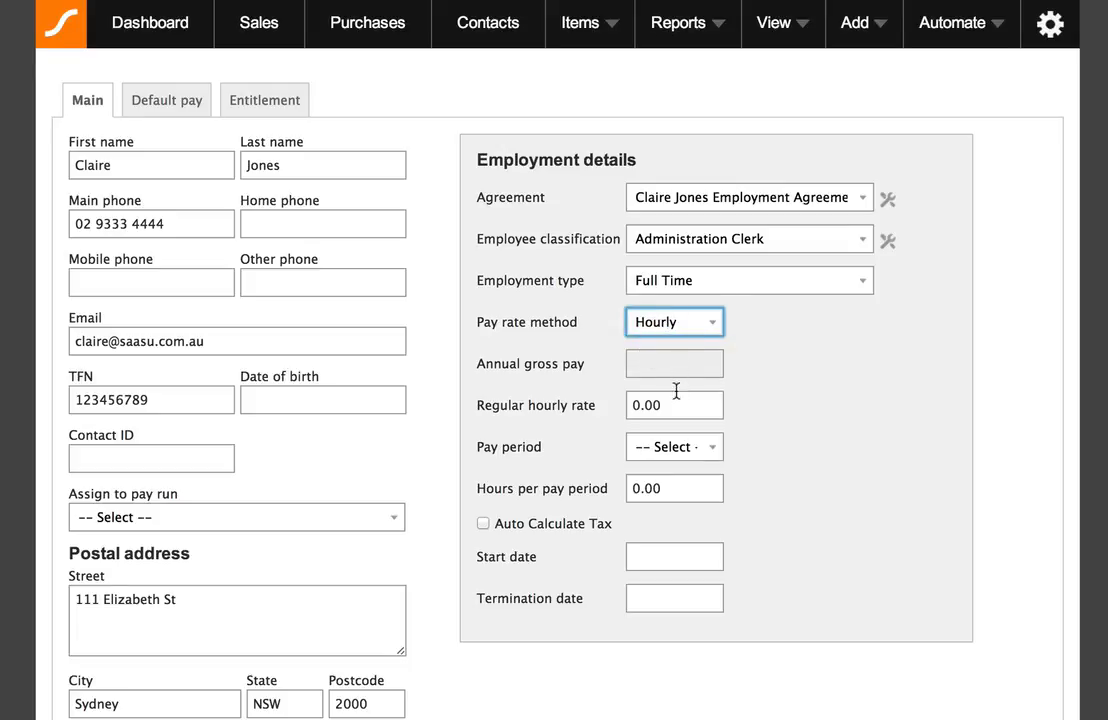
- Set the regular hourly rate to 20
{"action": "left_click", "coordinate": [684, 397]}
{"action": "type", "text": "20"}
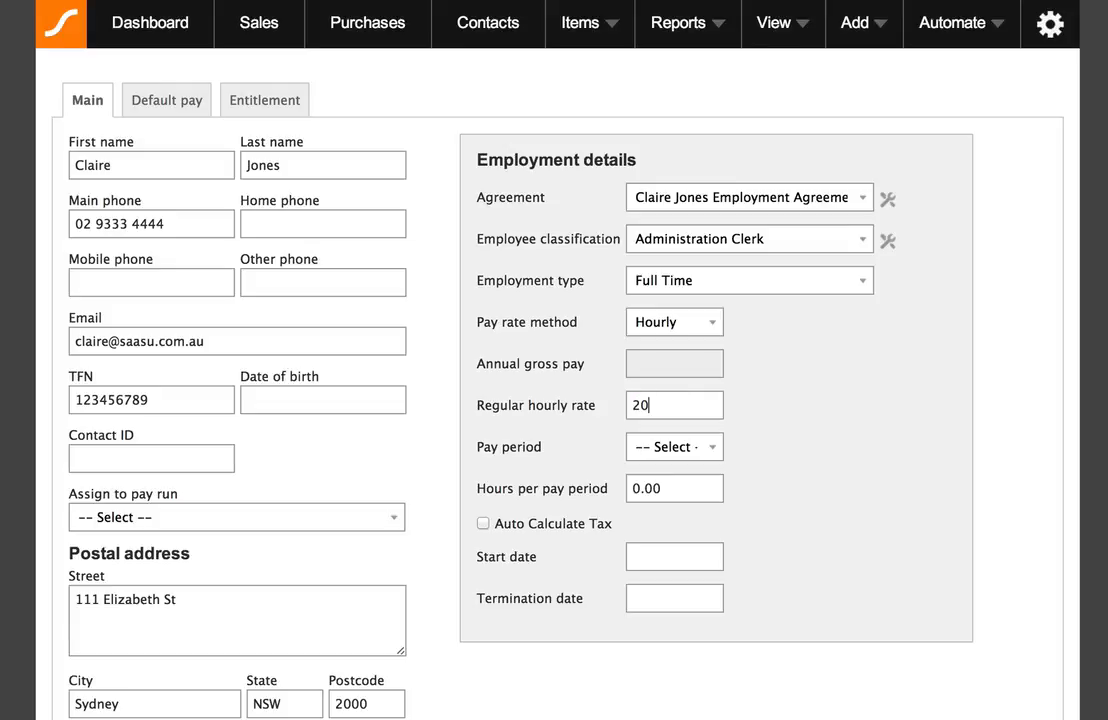
{"action": "left_click", "coordinate": [778, 422]}
- Set the pay period to Monthly with 173.333 hours per pay period
{"action": "left_click", "coordinate": [709, 447]}
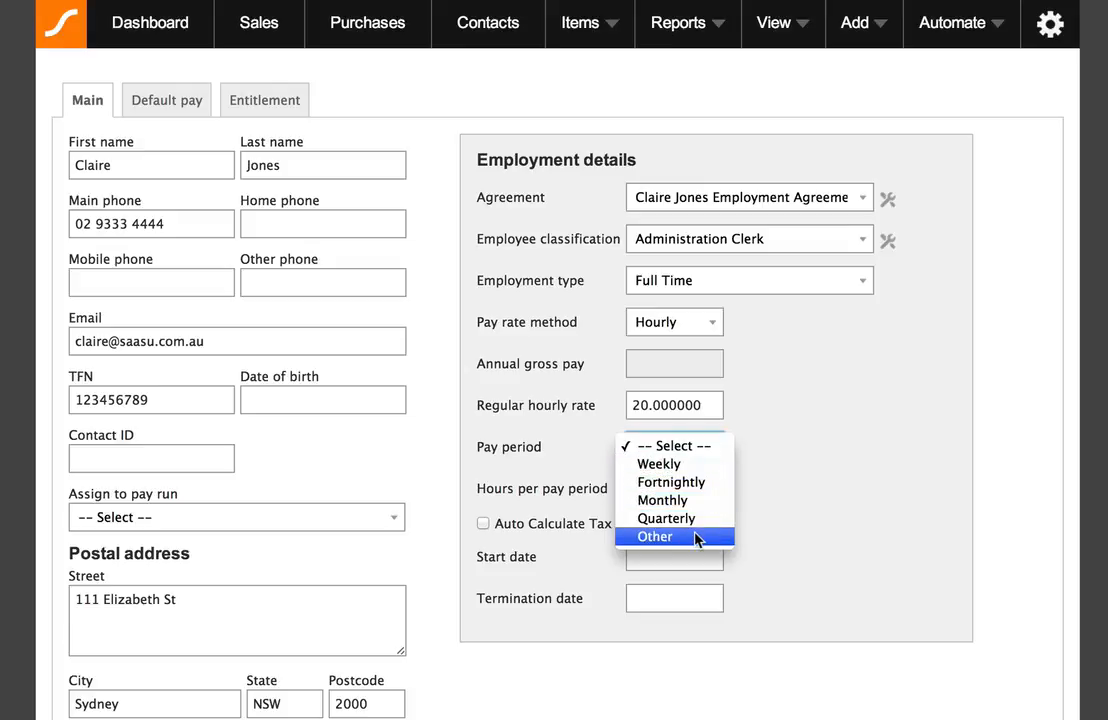
{"action": "left_click", "coordinate": [697, 538]}
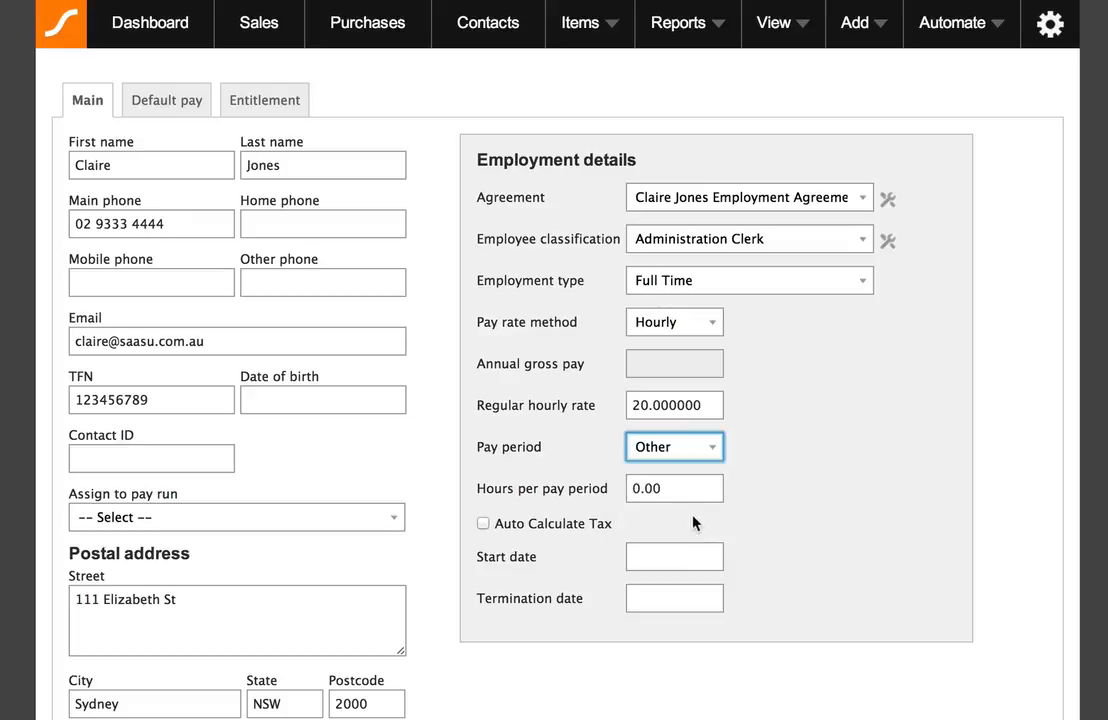
{"action": "left_click", "coordinate": [714, 453]}
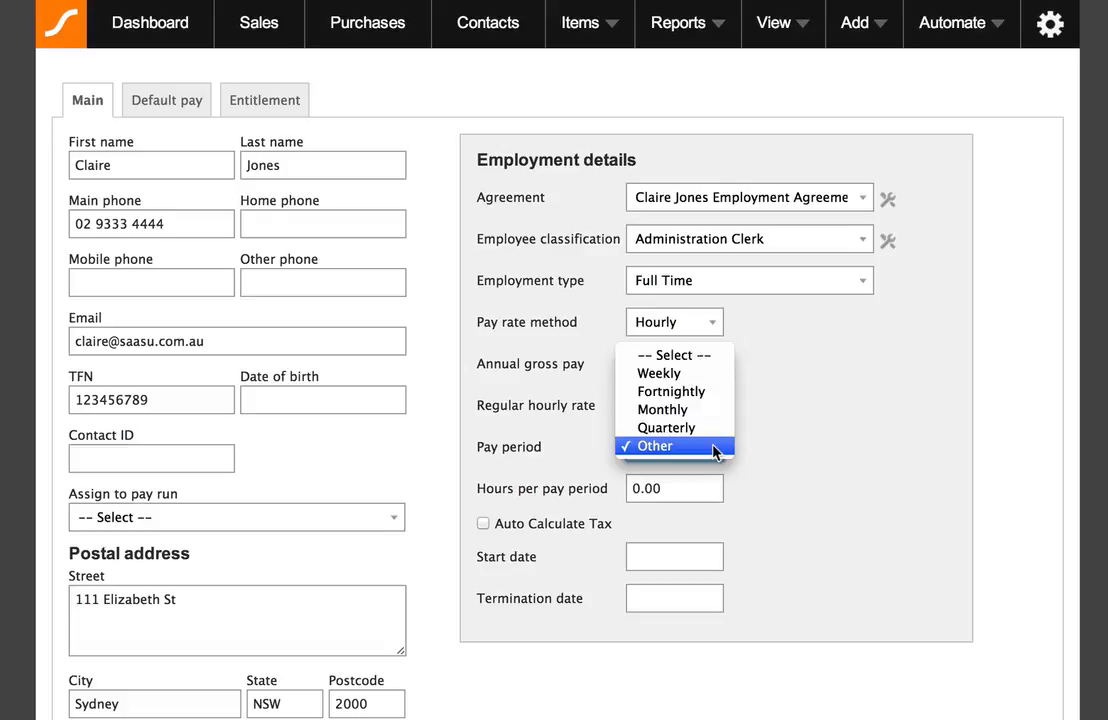
{"action": "left_click", "coordinate": [713, 410]}
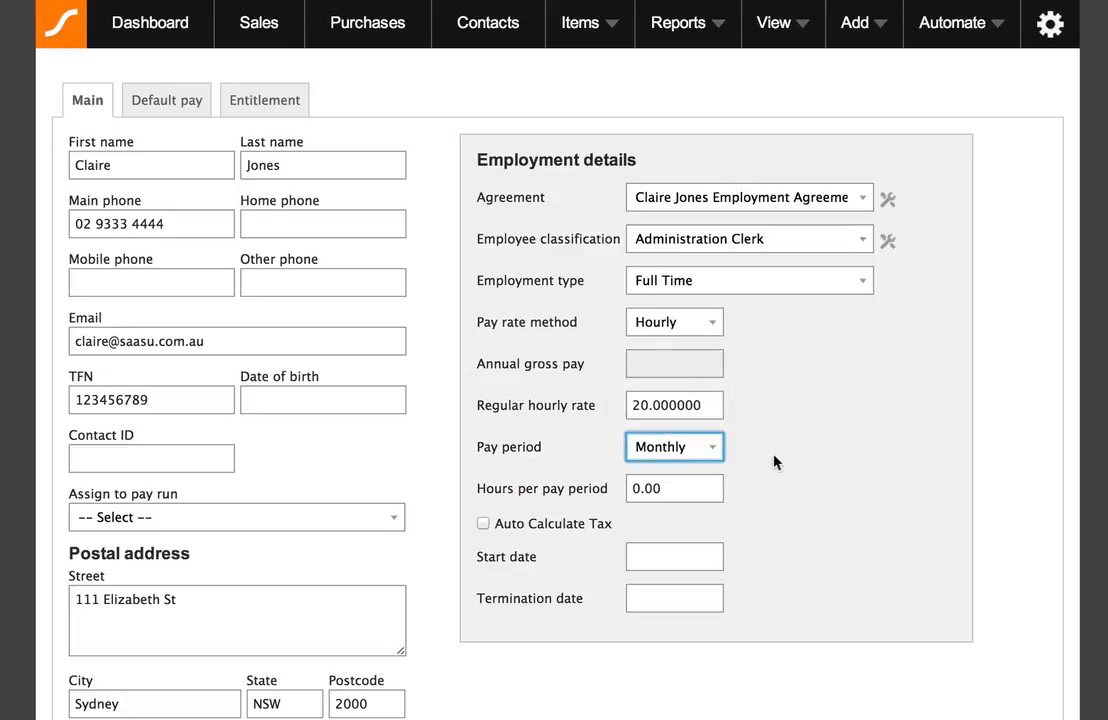
{"action": "left_click", "coordinate": [775, 462]}
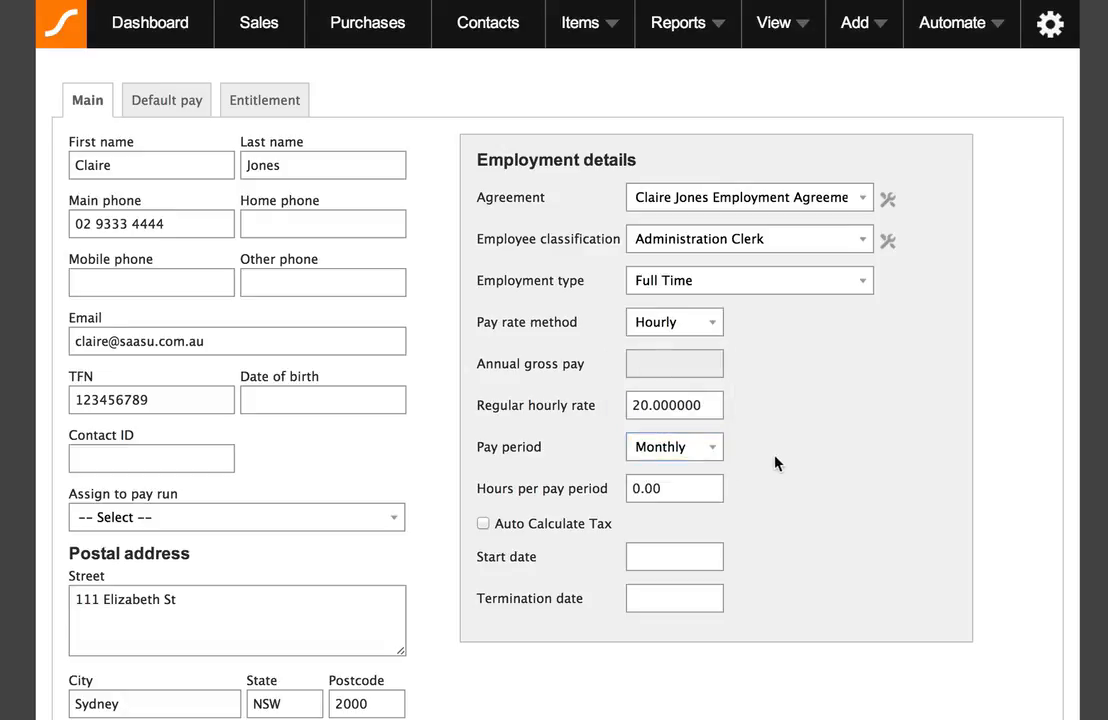
{"action": "left_click", "coordinate": [694, 488]}
{"action": "double_click", "coordinate": [694, 488]}
{"action": "type", "text": "173.333"}
- Commit the hours, then turn on Auto Calculate Tax using Scale 2: Tax-free Threshold
{"action": "left_click", "coordinate": [787, 497]}
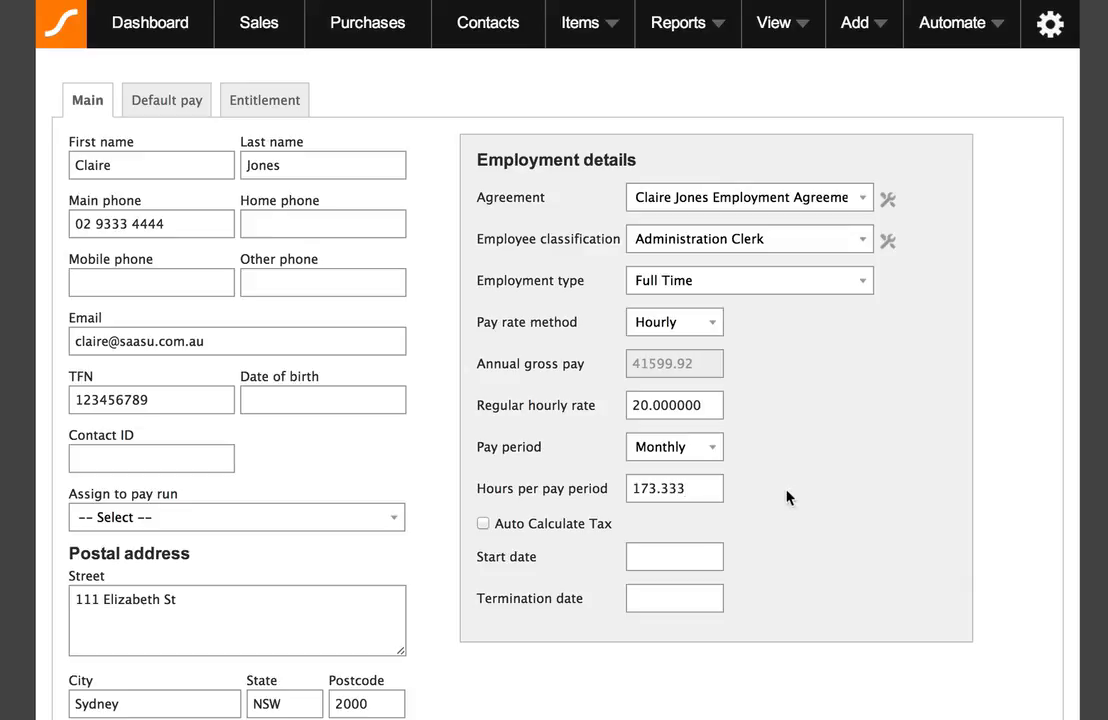
{"action": "left_click", "coordinate": [484, 523]}
{"action": "left_click", "coordinate": [612, 555]}
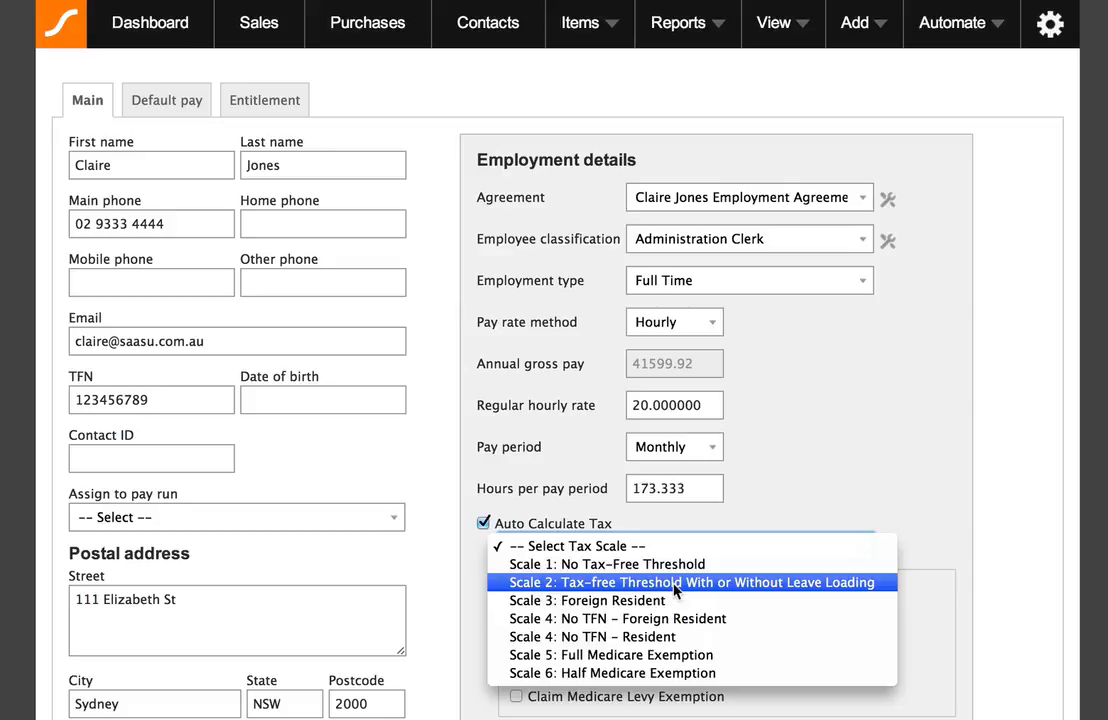
{"action": "left_click", "coordinate": [676, 590]}
- Toggle HECS/HELP Debt on and back off so no debt is recorded, then open the Start date calendar
{"action": "scroll", "coordinate": [960, 609], "scroll_direction": "down", "scroll_amount": 1}
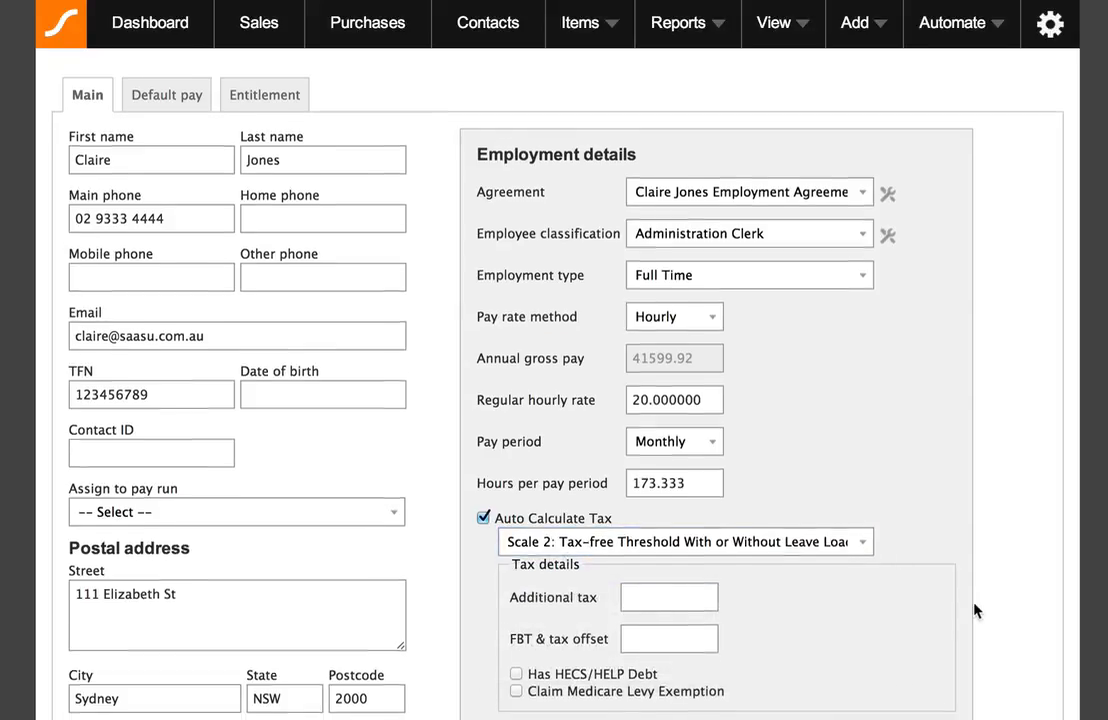
{"action": "scroll", "coordinate": [975, 610], "scroll_direction": "down", "scroll_amount": 3}
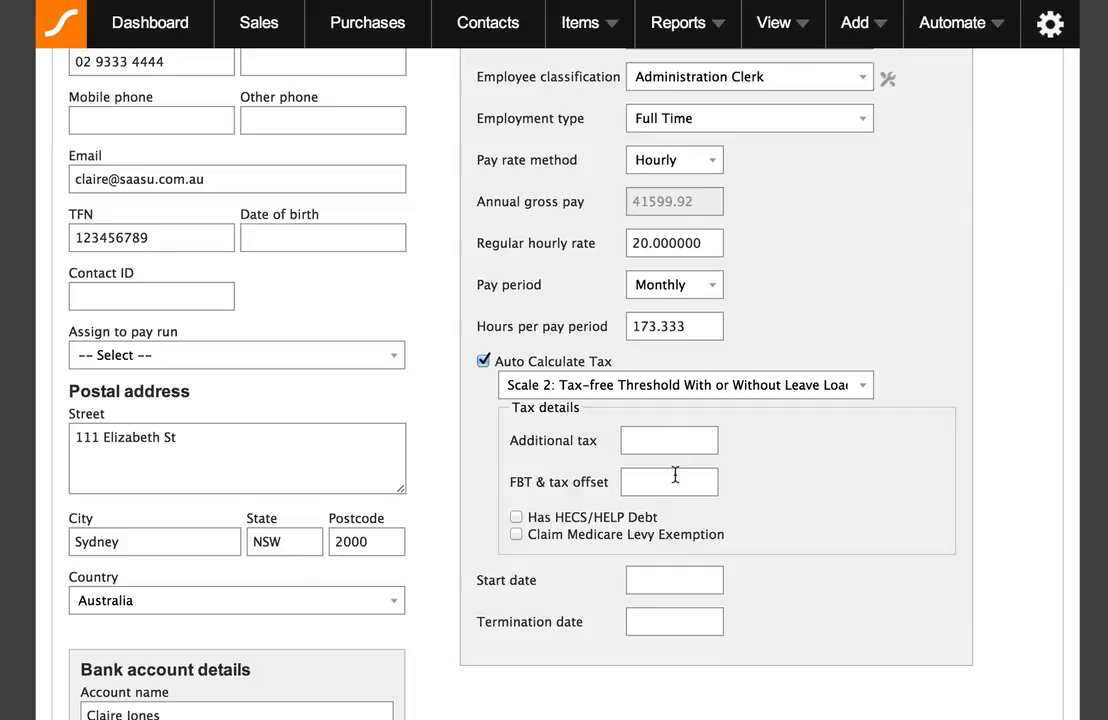
{"action": "scroll", "coordinate": [675, 476], "scroll_direction": "down", "scroll_amount": 1}
{"action": "left_click", "coordinate": [516, 490]}
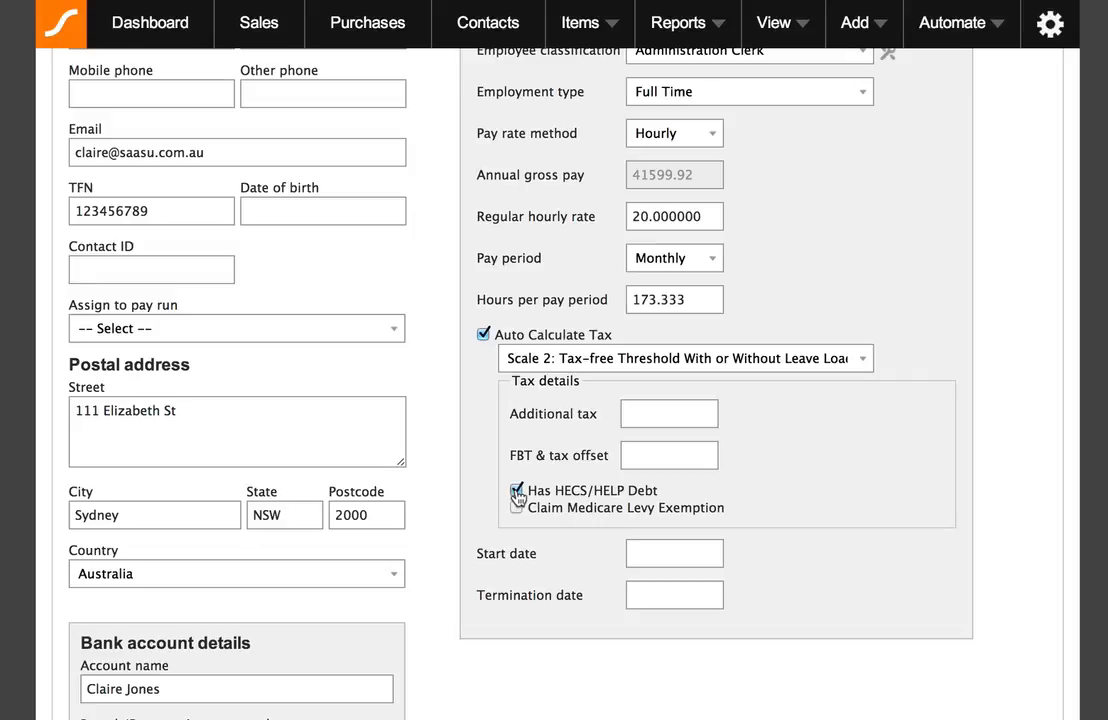
{"action": "left_click", "coordinate": [516, 490]}
{"action": "left_click", "coordinate": [675, 556]}
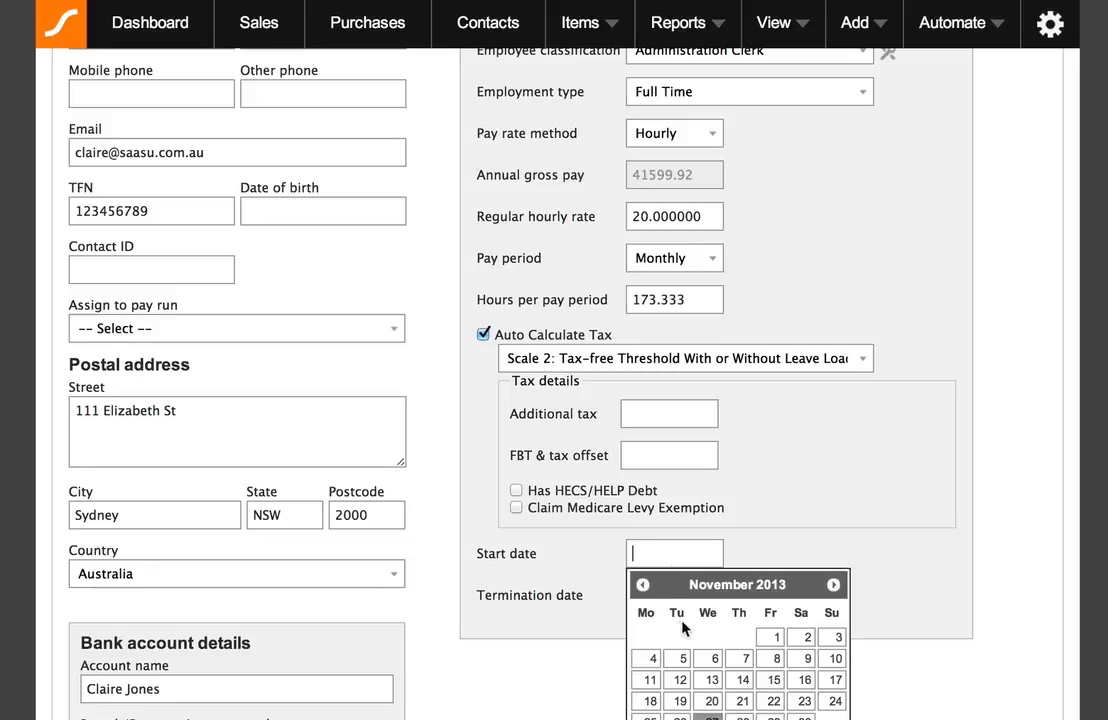
- Set the start date to 04/11/13 and save the employee, accepting the TFN and default pay warnings
{"action": "left_click", "coordinate": [648, 661]}
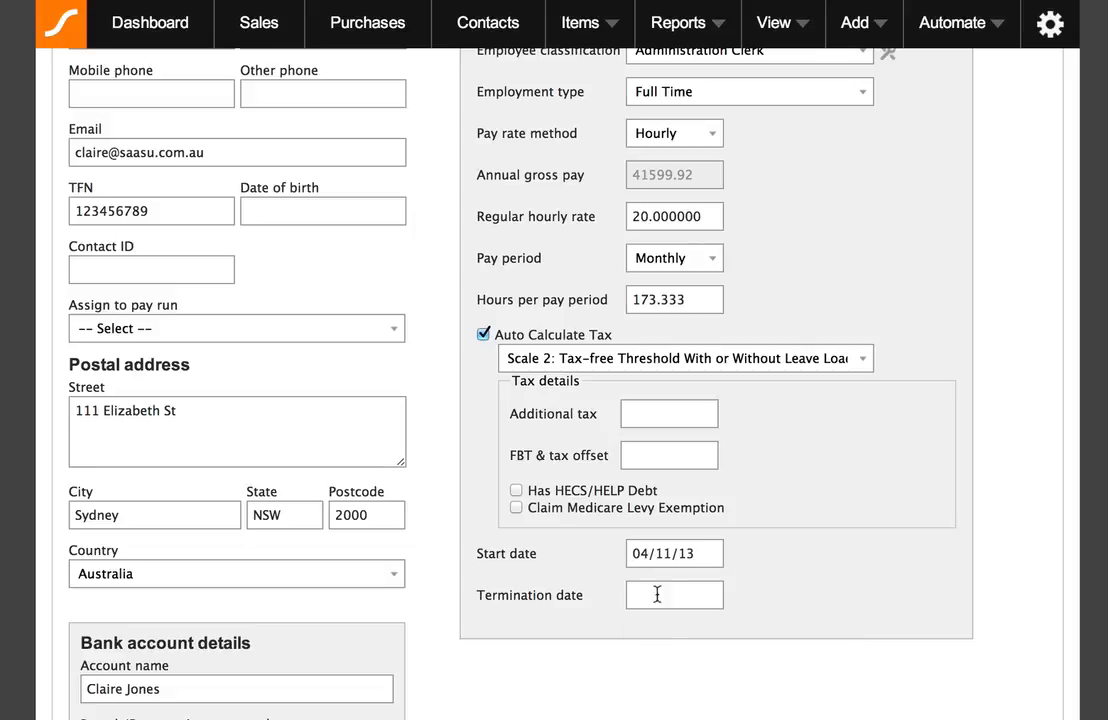
{"action": "scroll", "coordinate": [886, 551], "scroll_direction": "down", "scroll_amount": 3}
{"action": "left_click", "coordinate": [82, 706]}
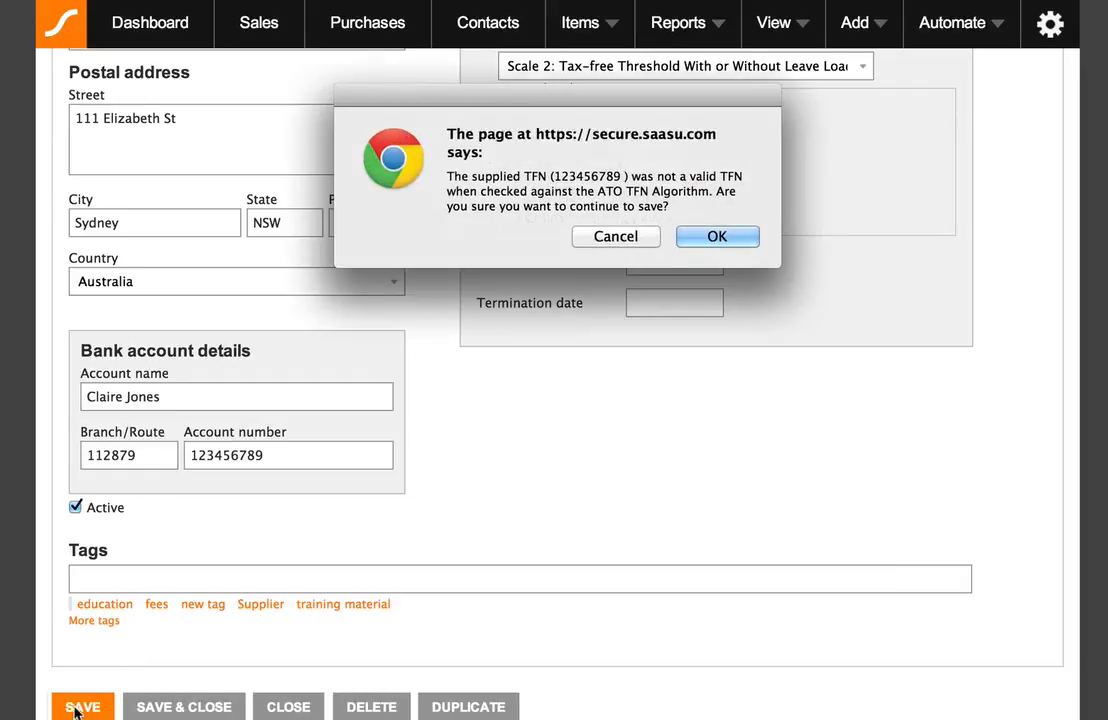
{"action": "left_click", "coordinate": [717, 237]}
{"action": "left_click", "coordinate": [740, 233]}
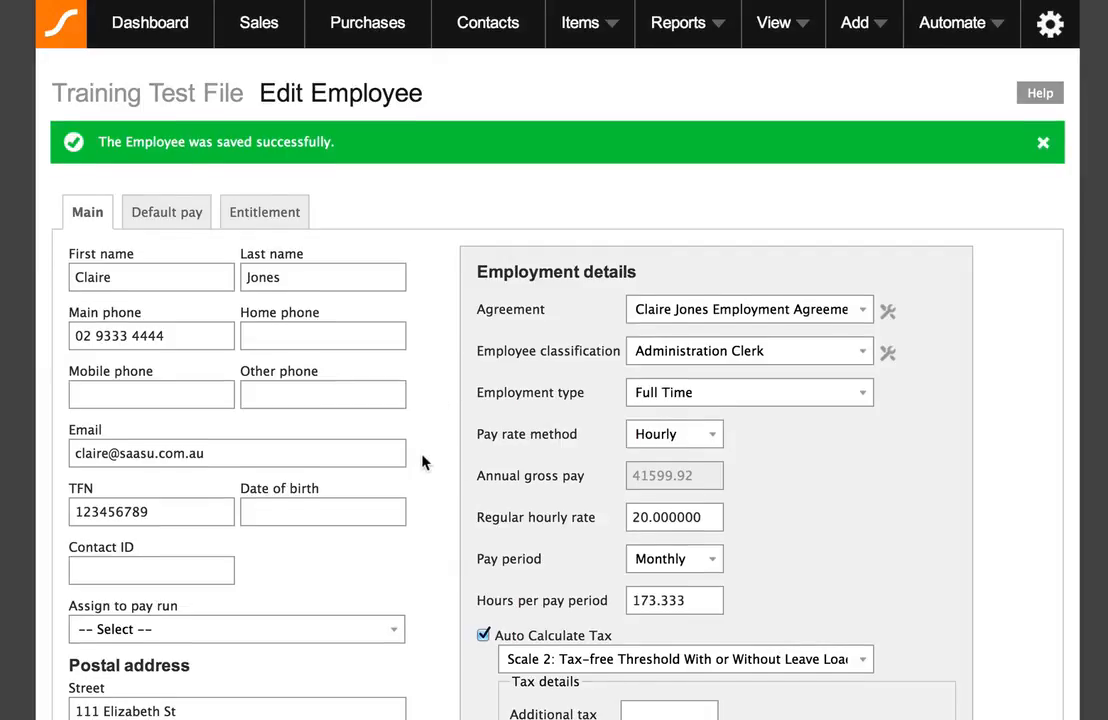
{"action": "scroll", "coordinate": [405, 460], "scroll_direction": "down", "scroll_amount": 1}
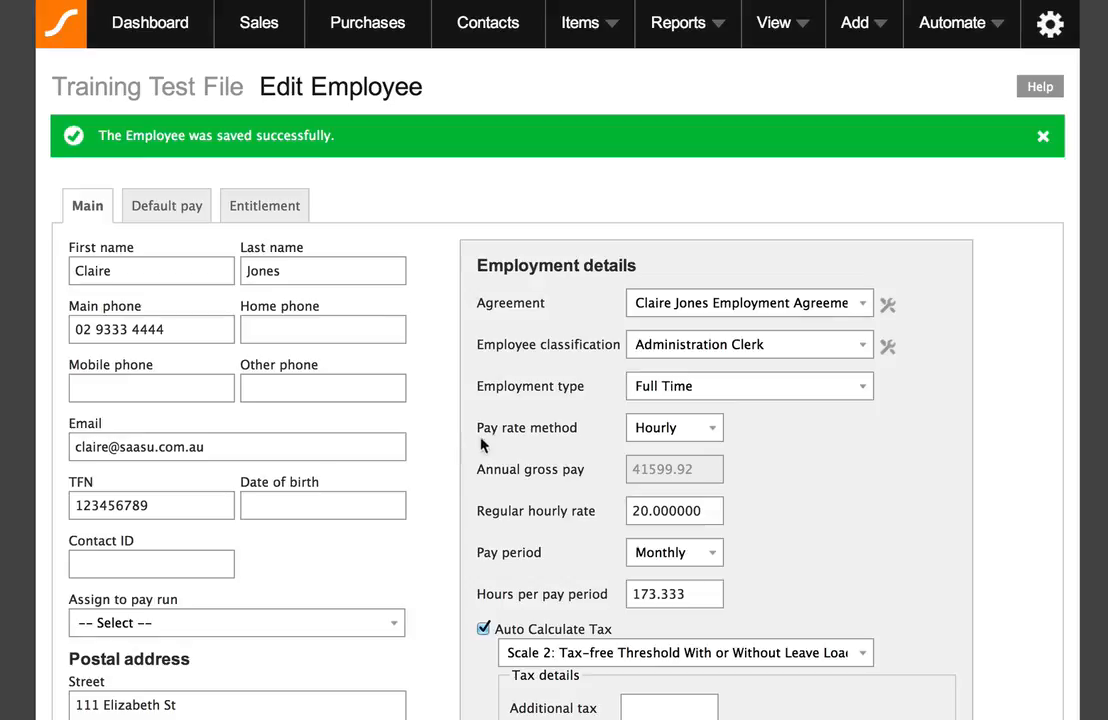
{"action": "scroll", "coordinate": [452, 402], "scroll_direction": "down", "scroll_amount": 3}
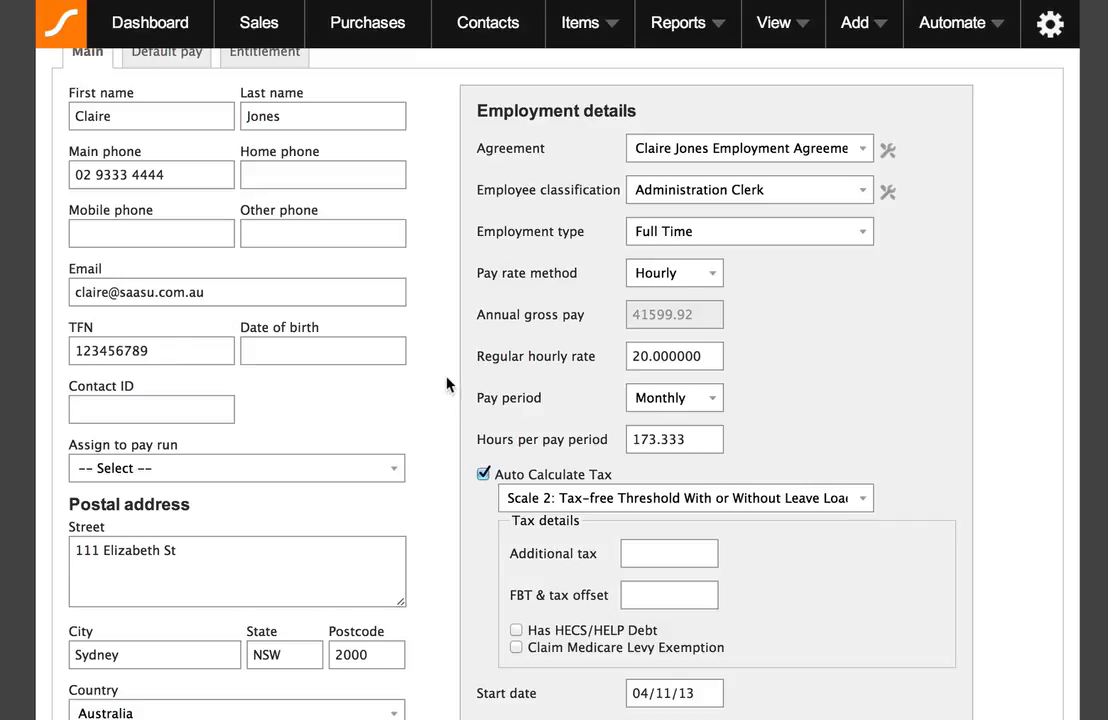
{"action": "scroll", "coordinate": [447, 384], "scroll_direction": "down", "scroll_amount": 5}
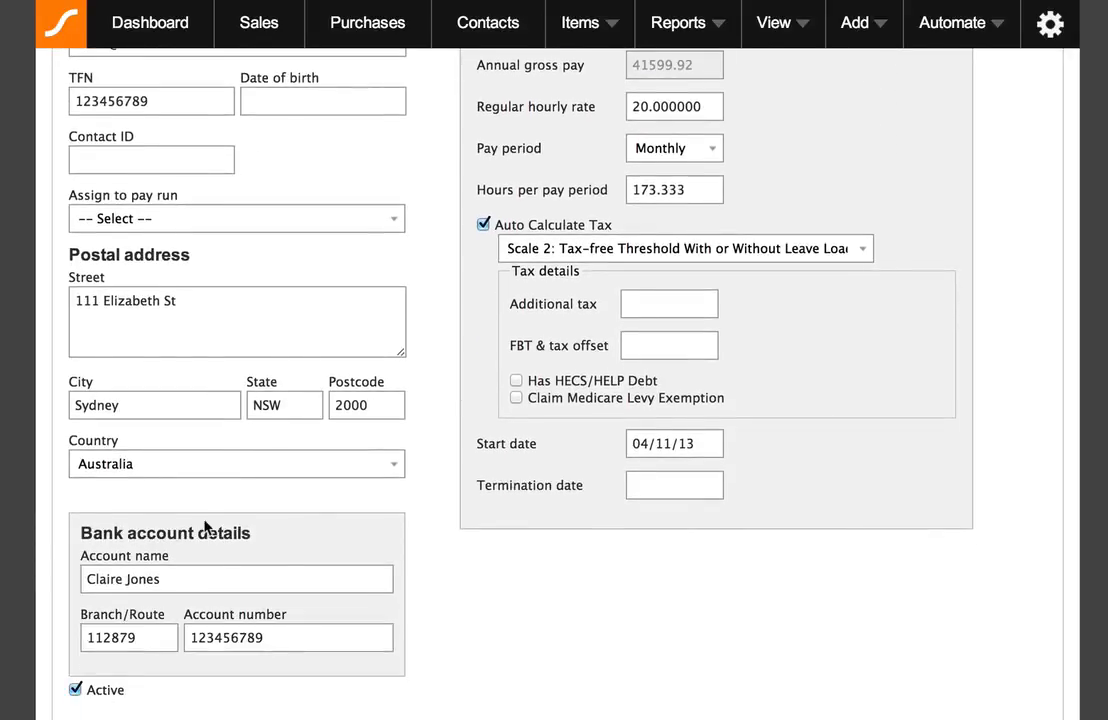
{"action": "scroll", "coordinate": [222, 614], "scroll_direction": "down", "scroll_amount": 2}
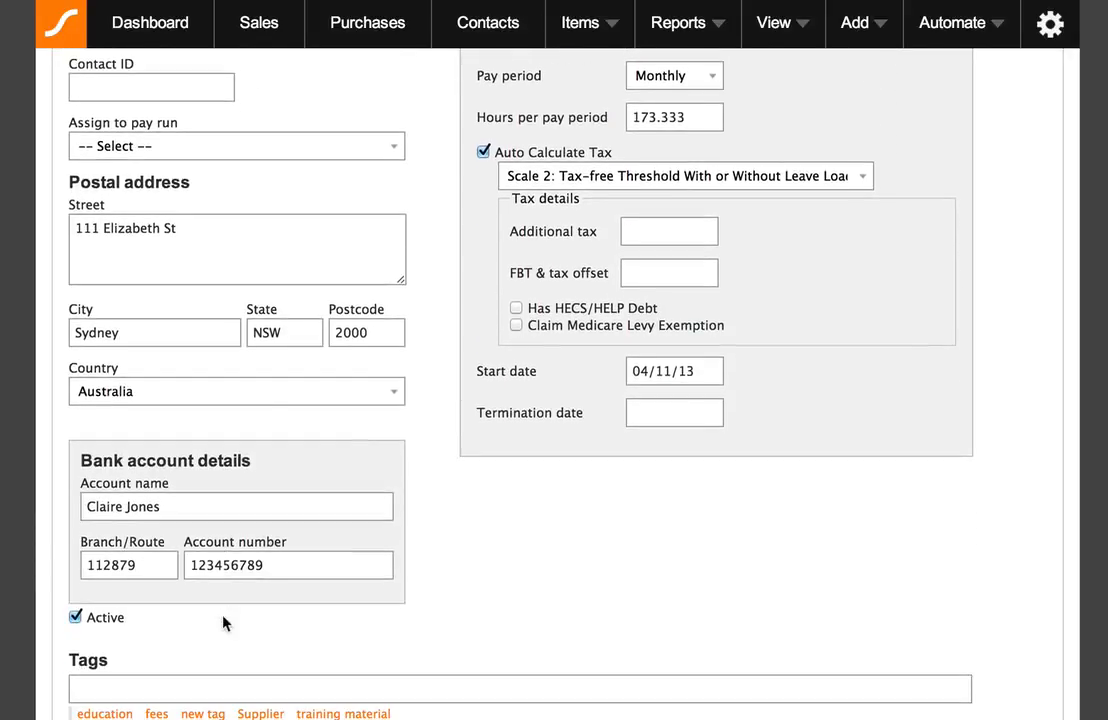
{"action": "left_click", "coordinate": [75, 618]}
{"action": "left_click", "coordinate": [75, 618]}
{"action": "scroll", "coordinate": [457, 640], "scroll_direction": "up", "scroll_amount": 10}
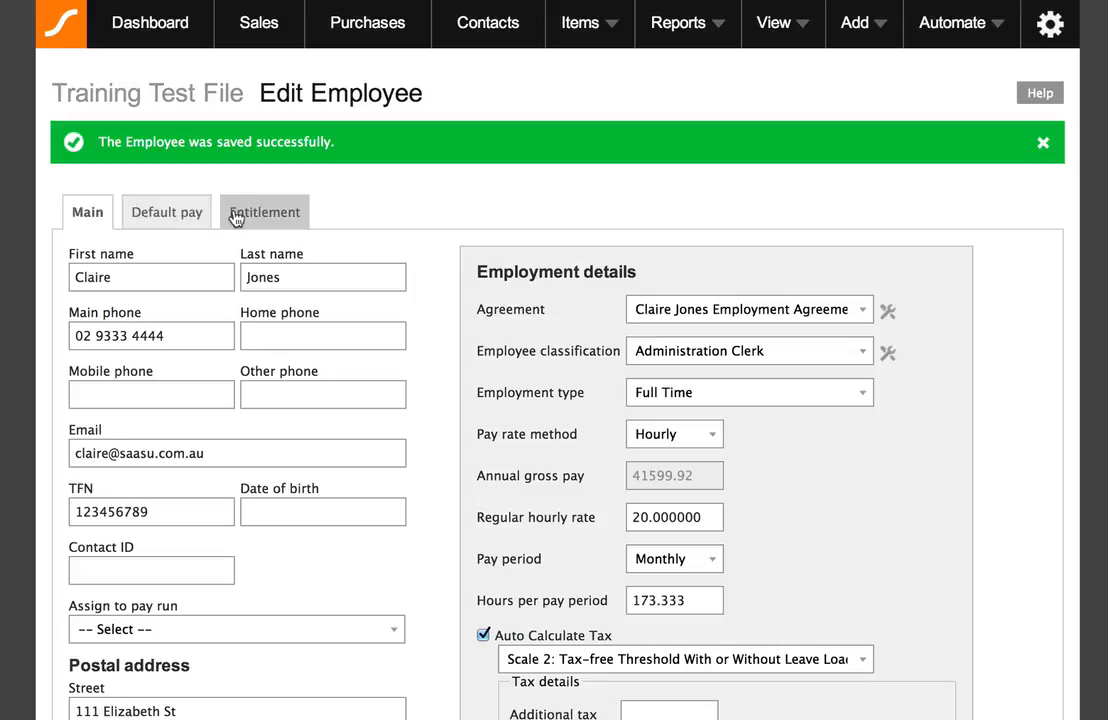
- On the Default pay tab, add a Base Pay Hourly wage line with auto-calculated rate and 173.333 hours
{"action": "left_click", "coordinate": [167, 211]}
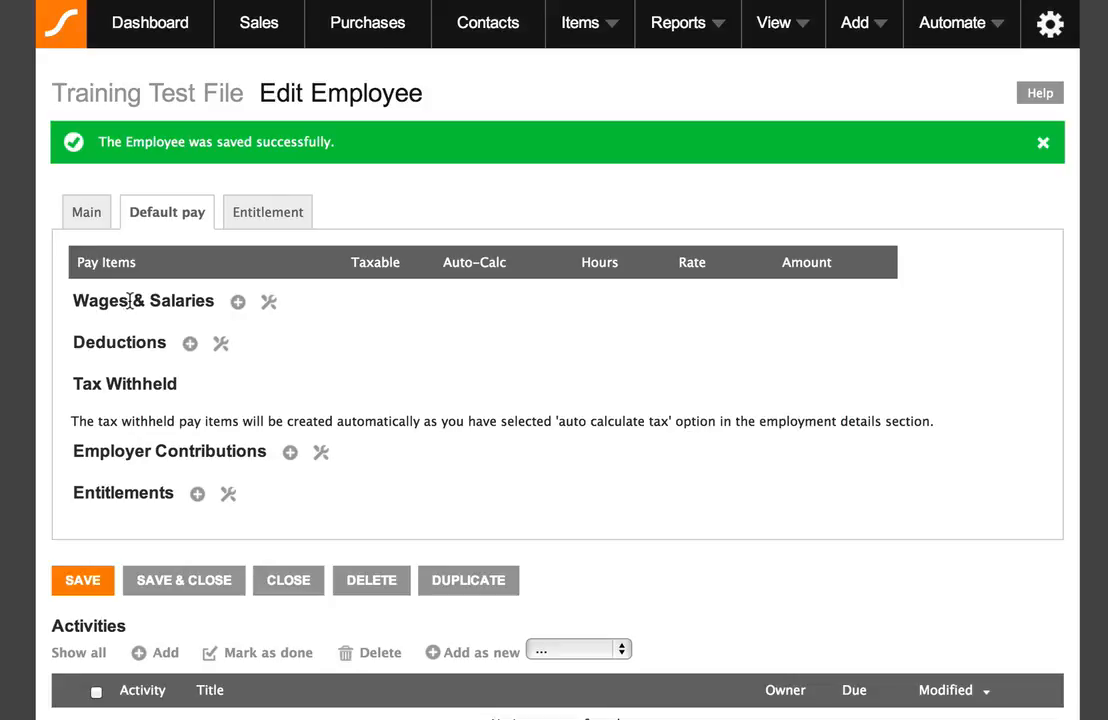
{"action": "left_click", "coordinate": [238, 302]}
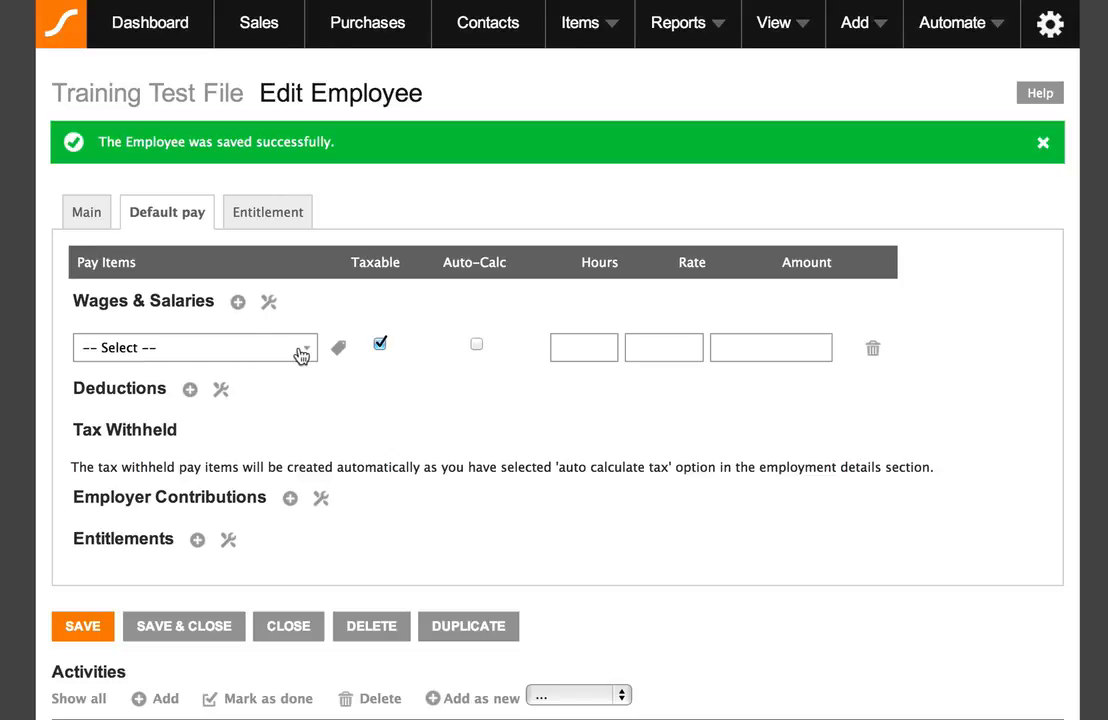
{"action": "left_click", "coordinate": [300, 353]}
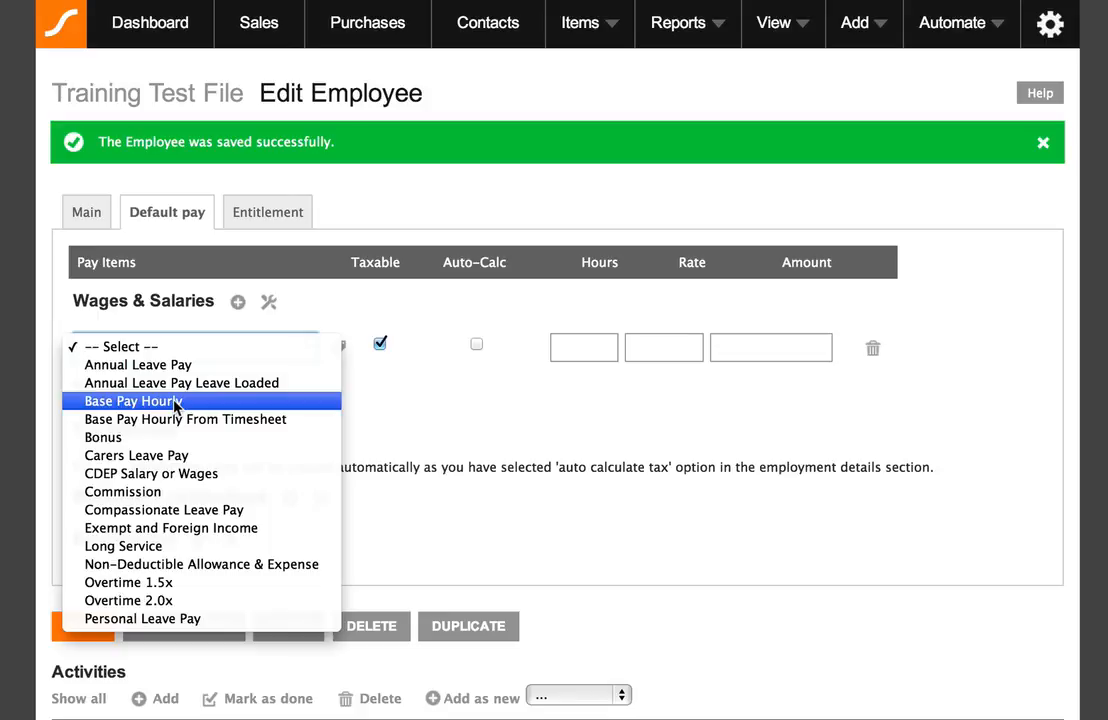
{"action": "left_click", "coordinate": [175, 401]}
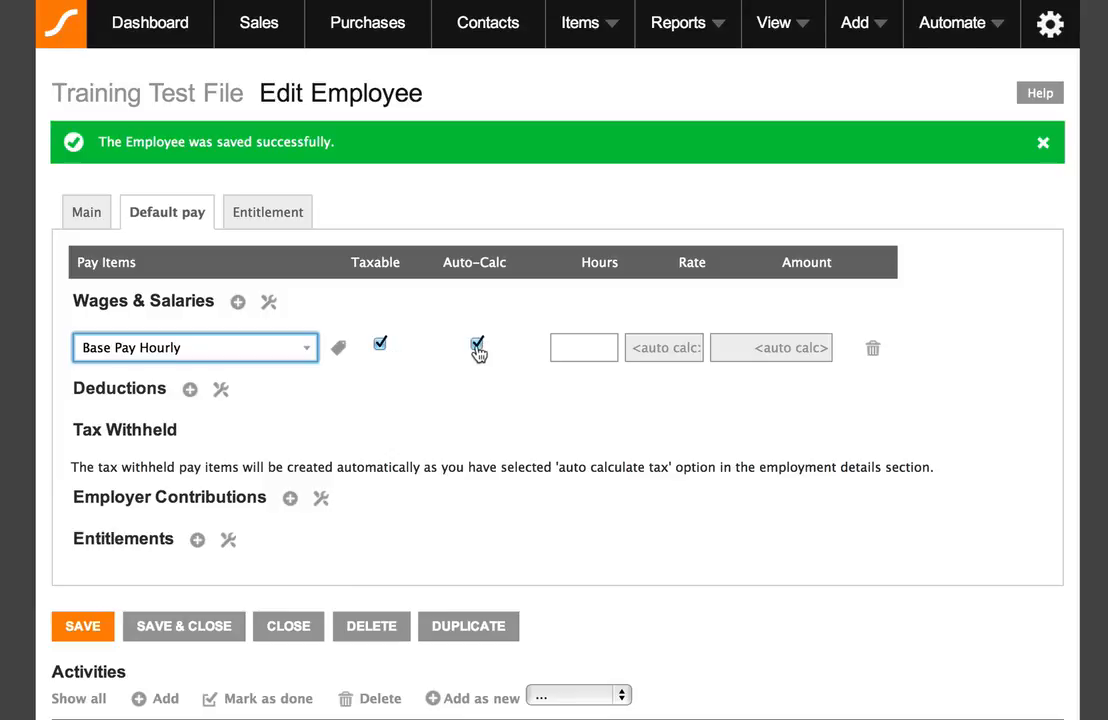
{"action": "left_click", "coordinate": [592, 348]}
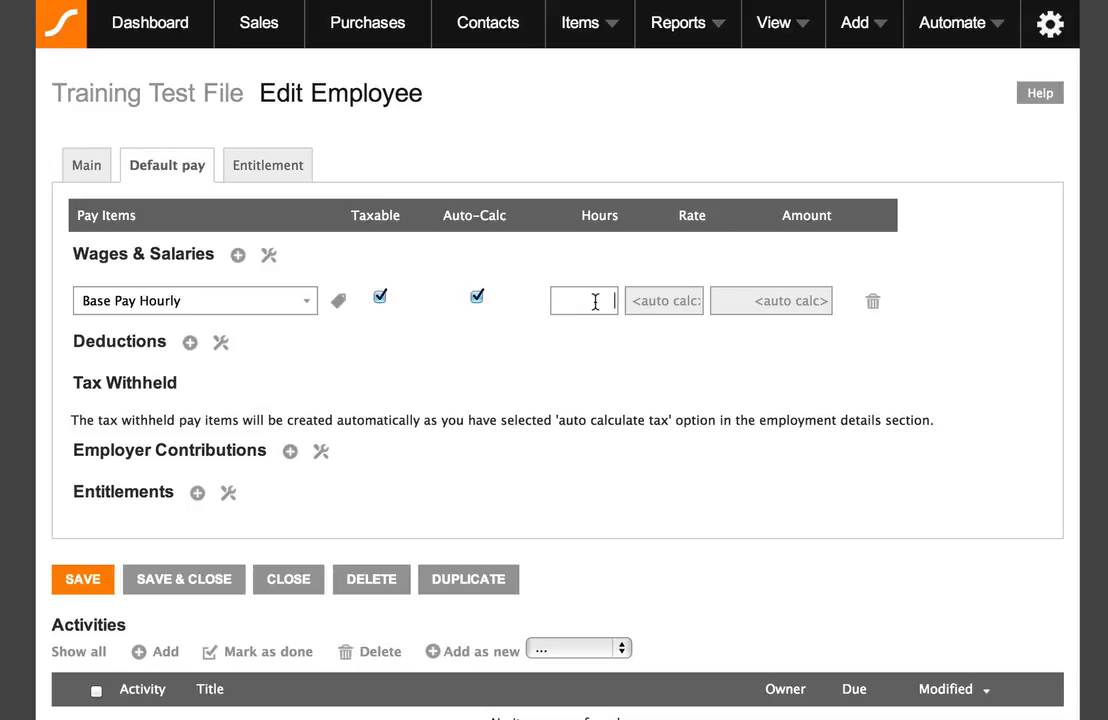
{"action": "type", "text": "173.333"}
{"action": "left_click", "coordinate": [190, 343]}
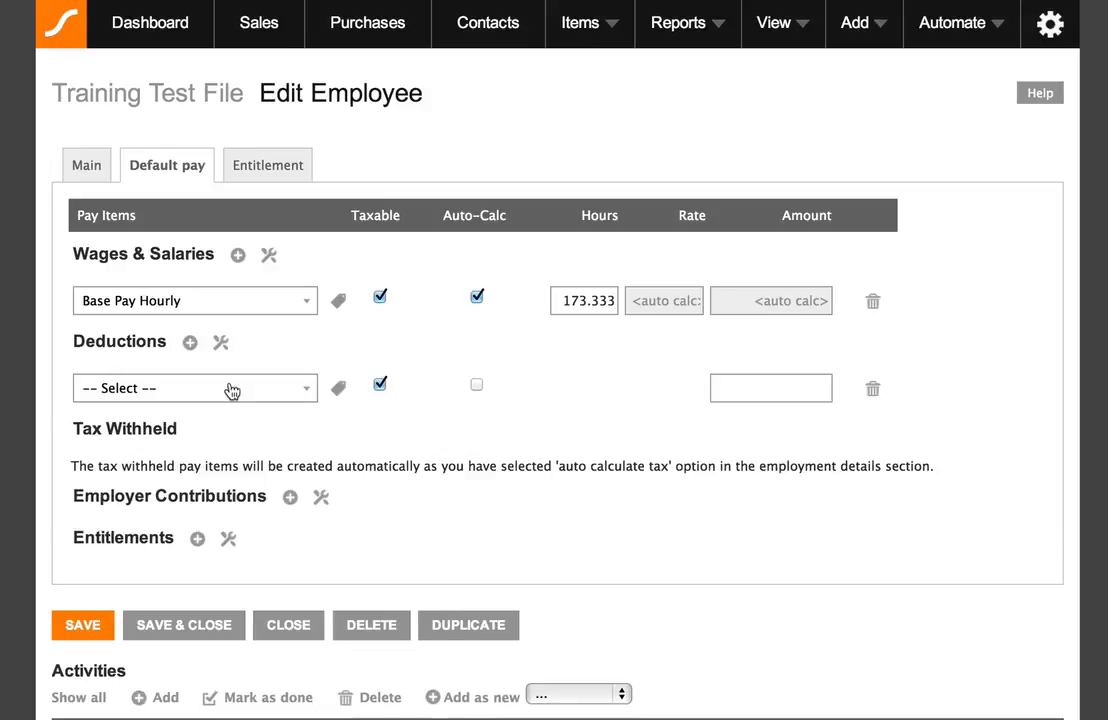
{"action": "left_click", "coordinate": [305, 390]}
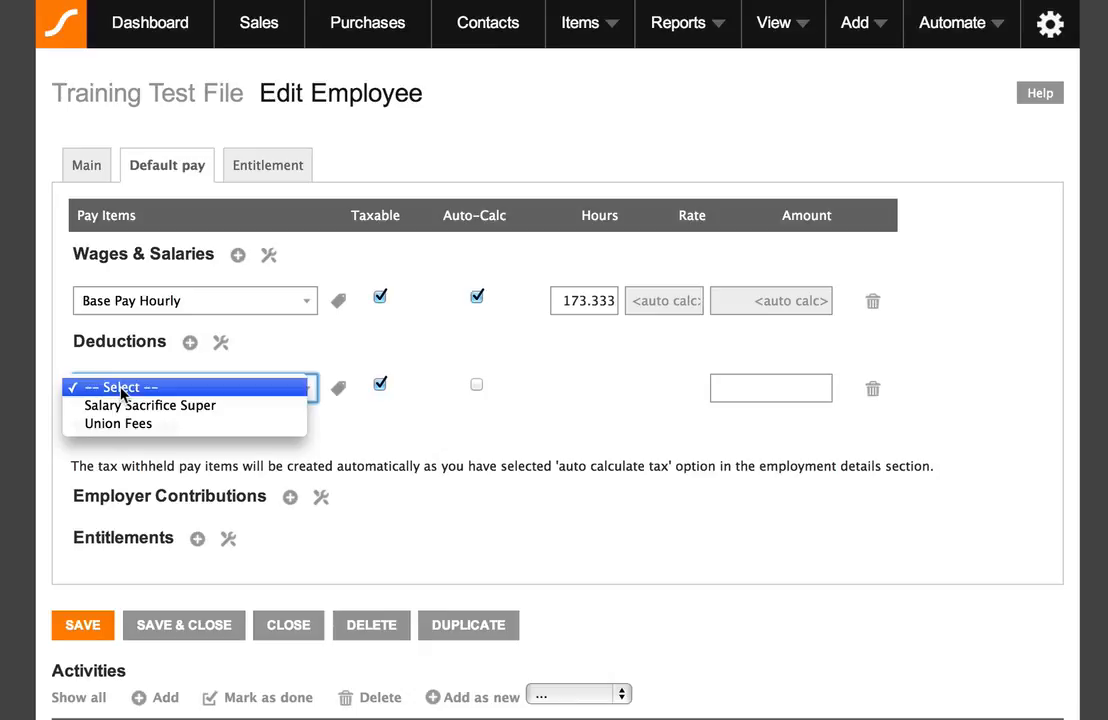
{"action": "left_click", "coordinate": [121, 388]}
{"action": "left_click", "coordinate": [430, 427]}
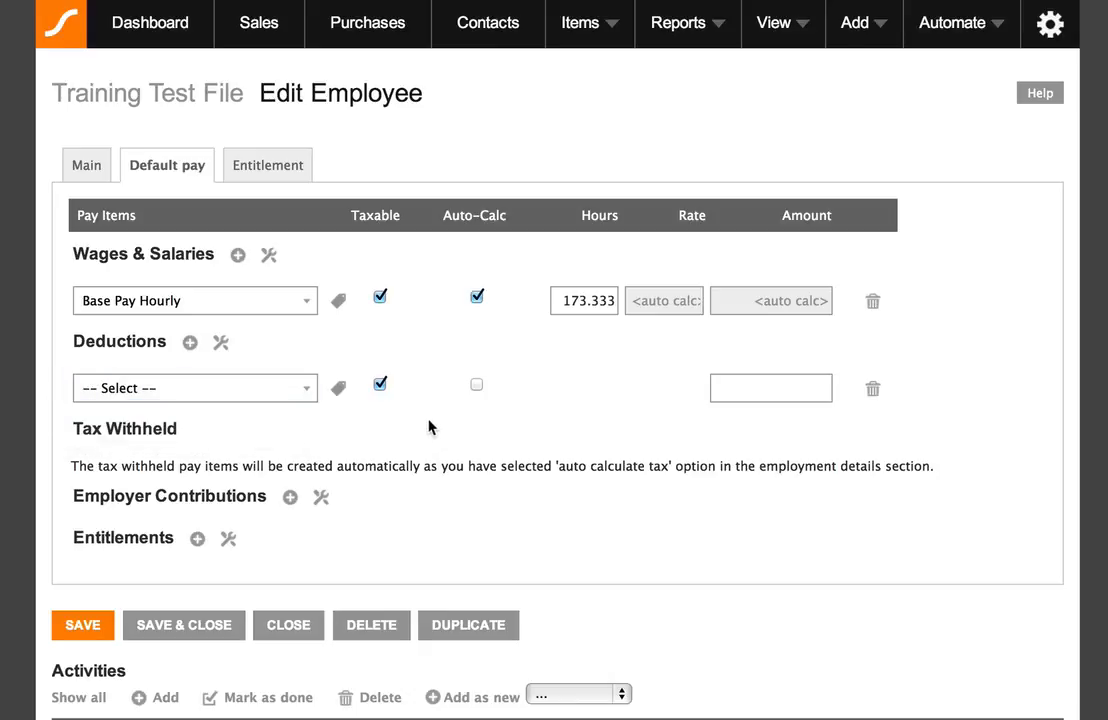
{"action": "left_click", "coordinate": [873, 390]}
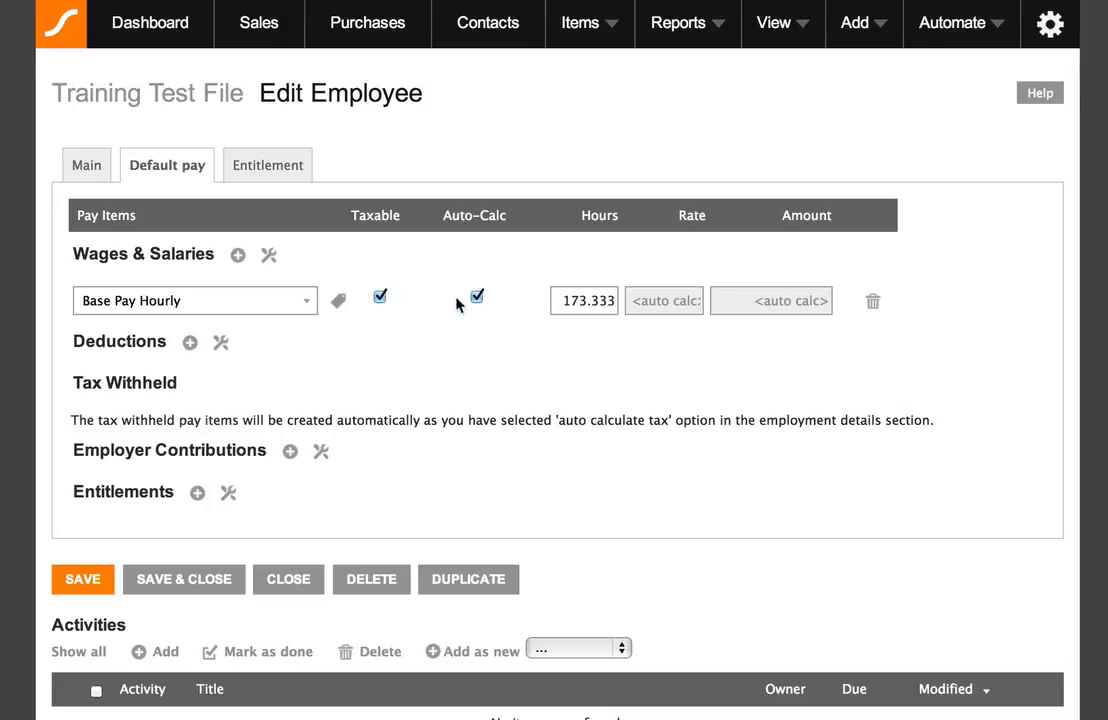
{"action": "scroll", "coordinate": [495, 351], "scroll_direction": "down", "scroll_amount": 1}
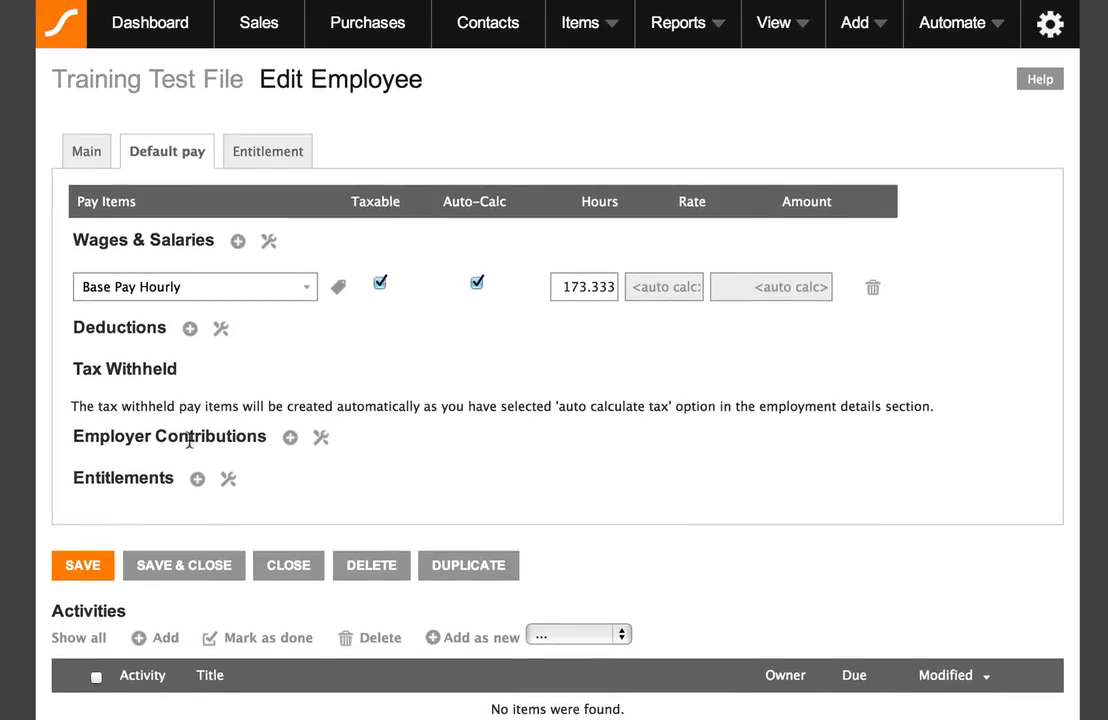
- Add an Employer Contributions line for Superannuation Guarantee Contribution (SGC) with Auto-Calc ticked
{"action": "left_click", "coordinate": [290, 437]}
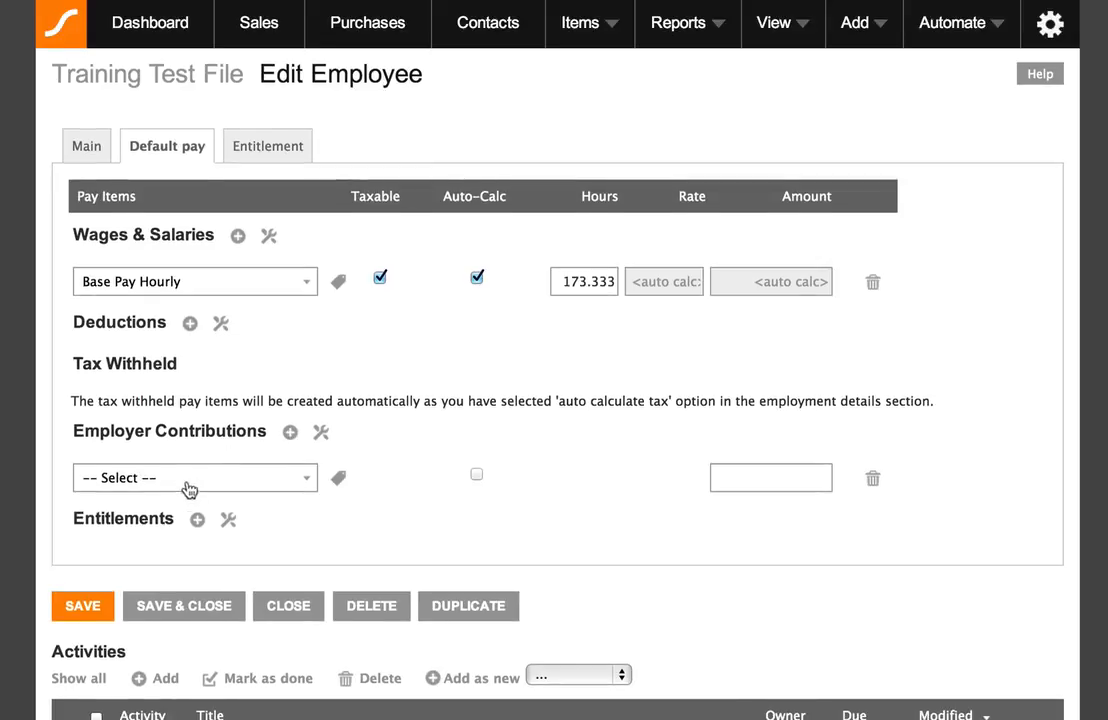
{"action": "left_click", "coordinate": [306, 485]}
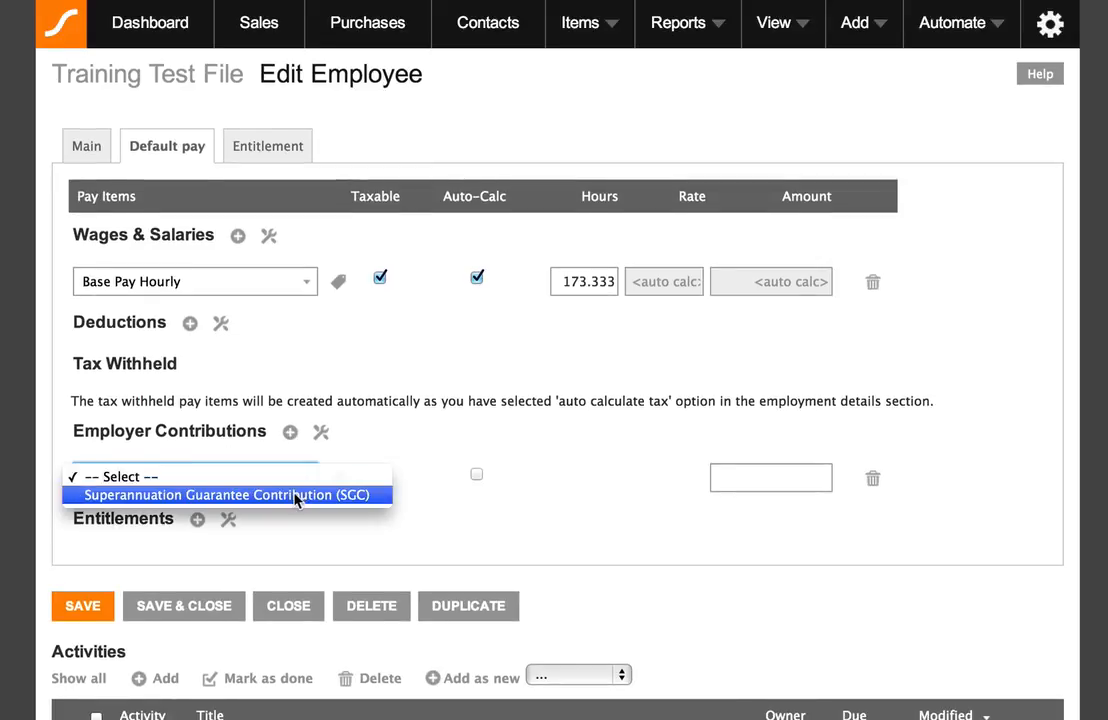
{"action": "left_click", "coordinate": [296, 495]}
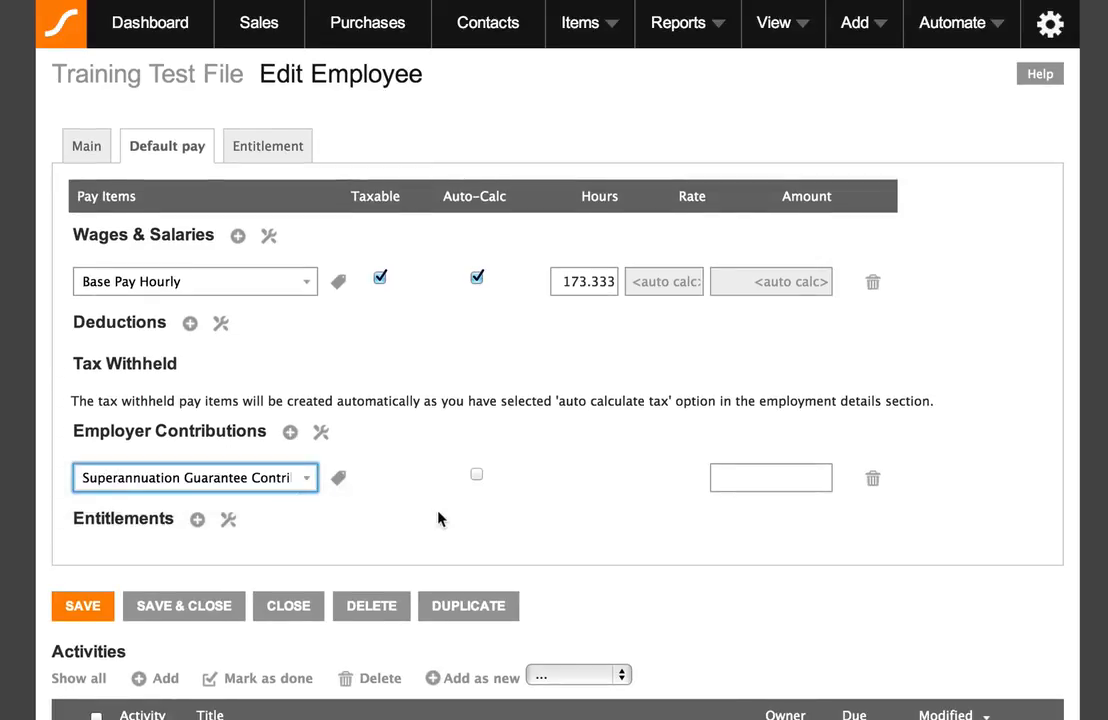
{"action": "left_click", "coordinate": [477, 477]}
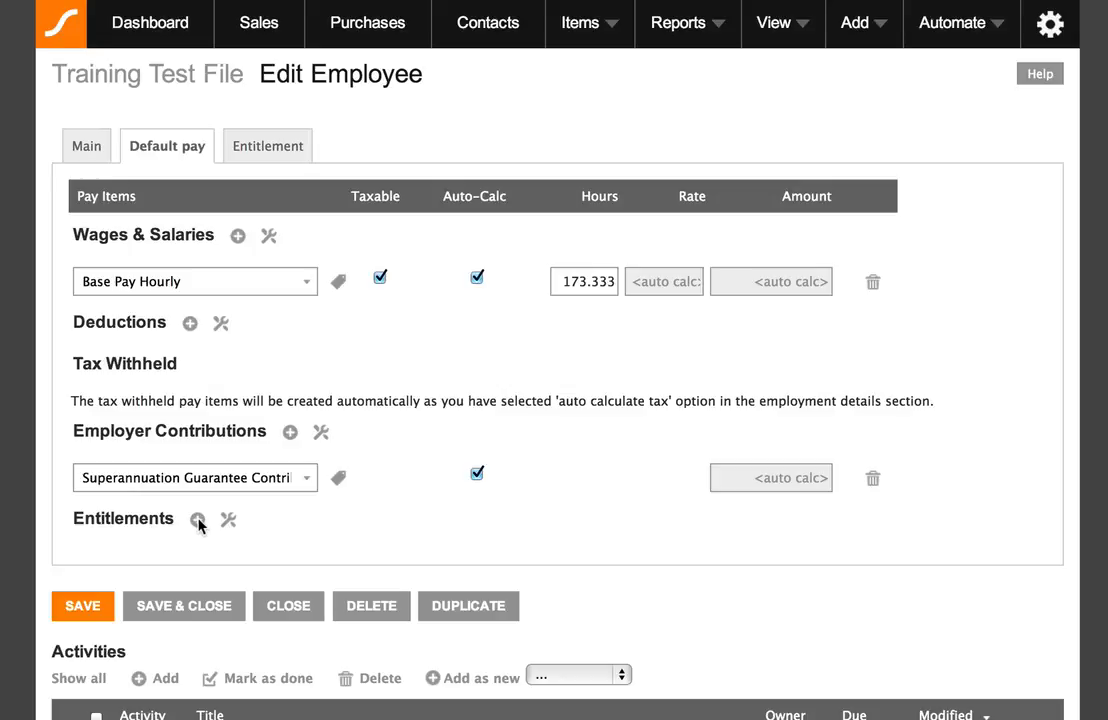
- Add Annual Holiday Leave and Personal Sick Leave entitlement rows, then save the employee
{"action": "left_click", "coordinate": [198, 521]}
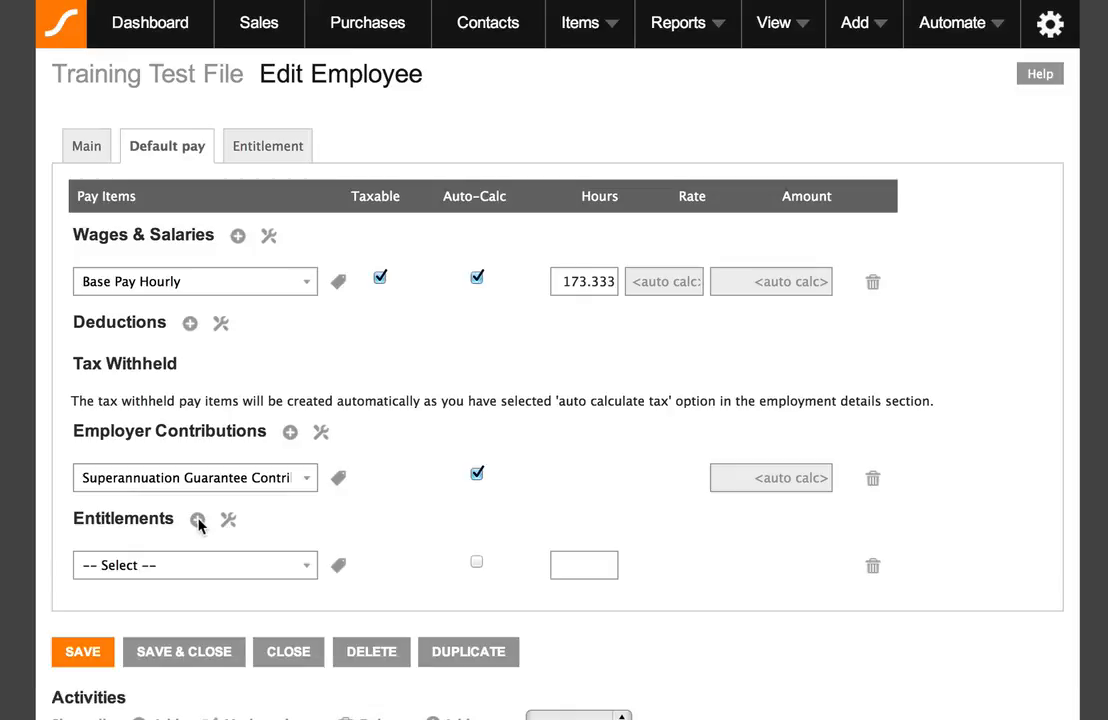
{"action": "left_click", "coordinate": [198, 521]}
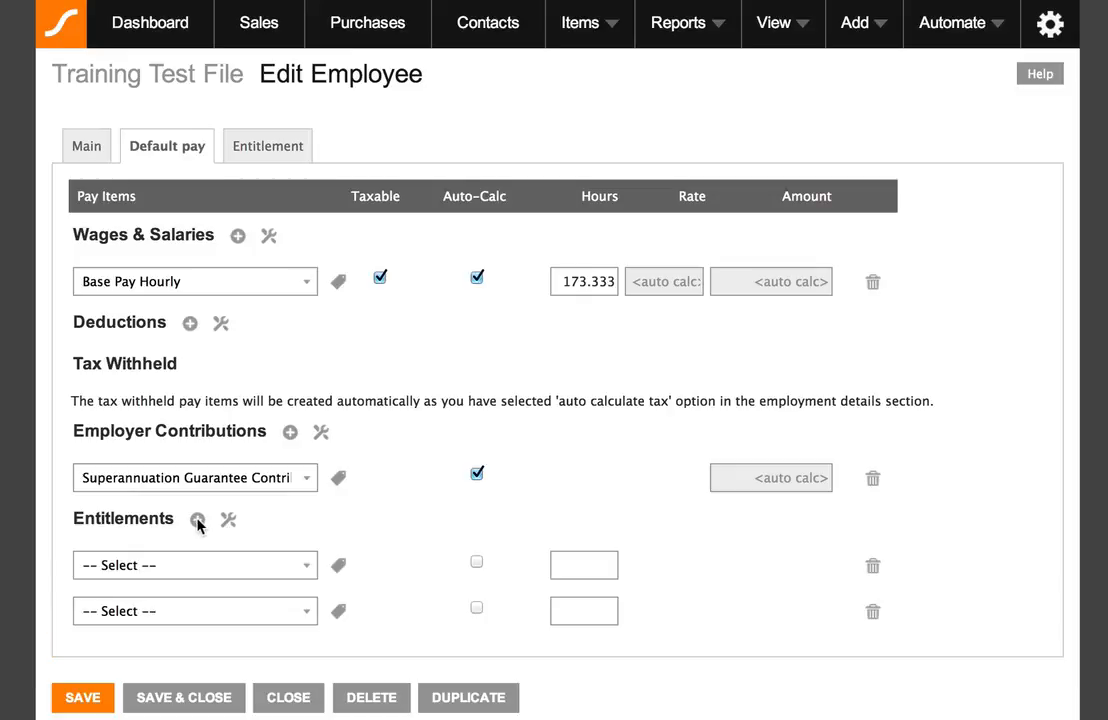
{"action": "left_click", "coordinate": [242, 562]}
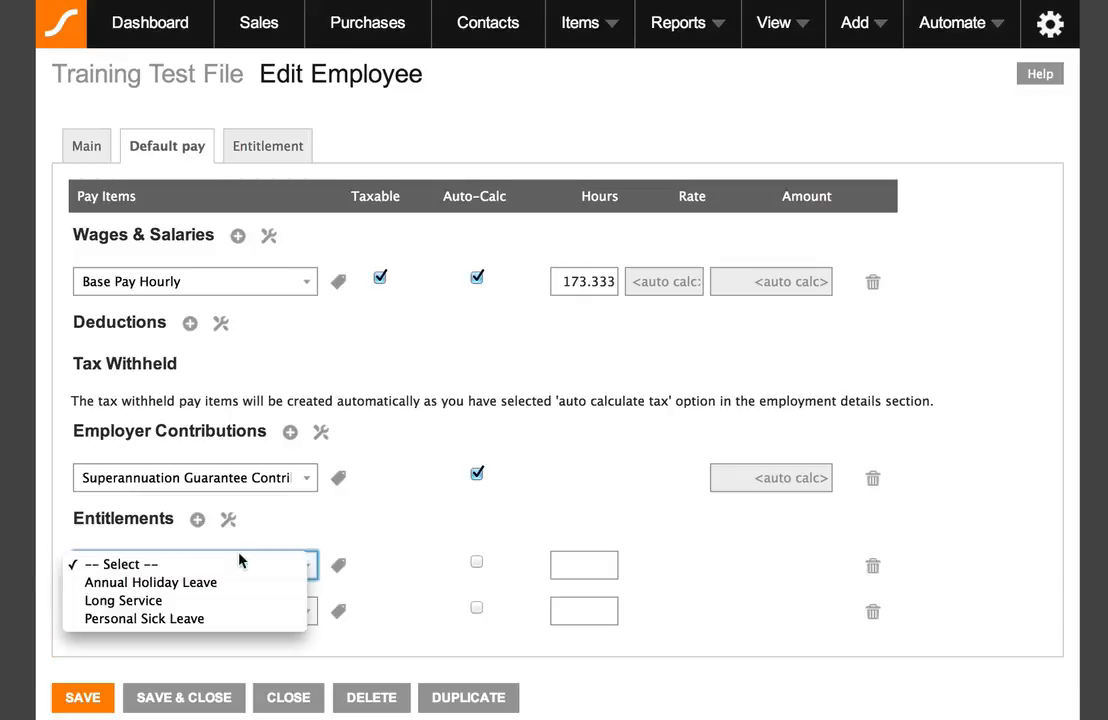
{"action": "left_click", "coordinate": [230, 584]}
{"action": "left_click", "coordinate": [302, 614]}
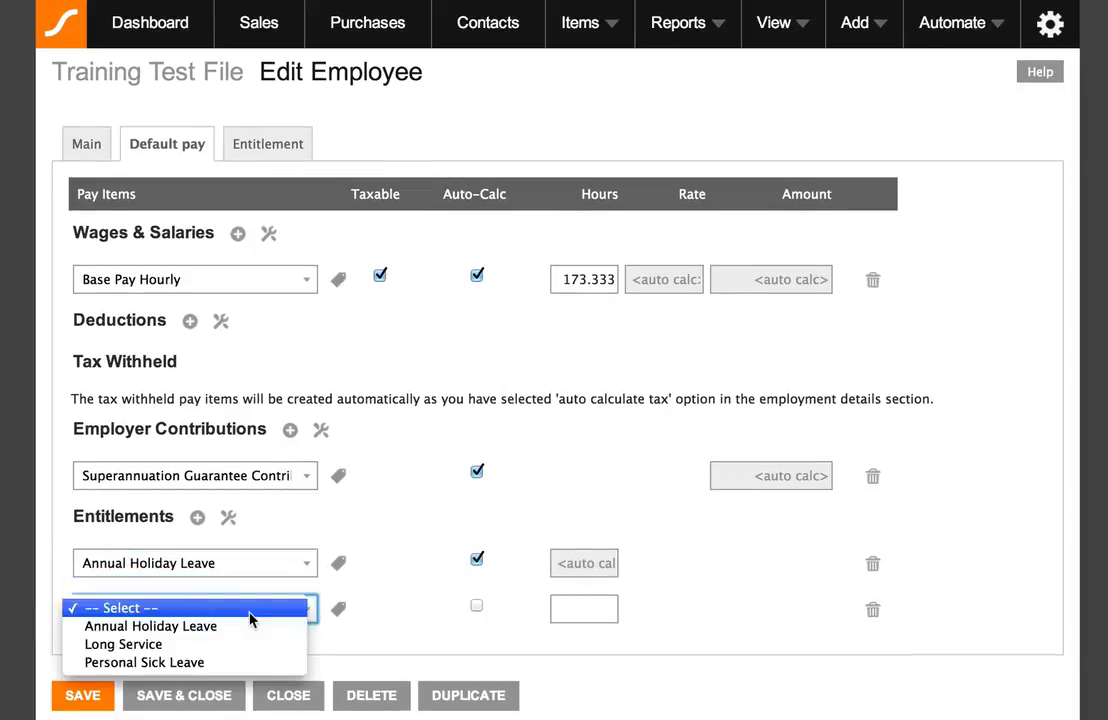
{"action": "left_click", "coordinate": [230, 663]}
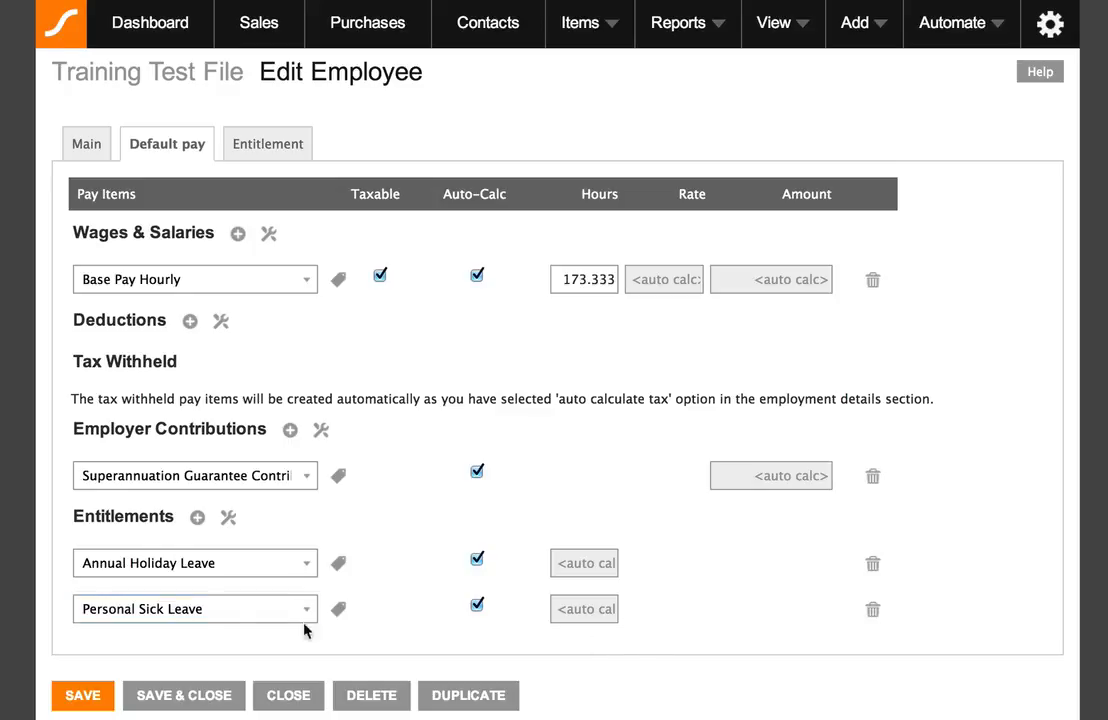
{"action": "left_click", "coordinate": [88, 695]}
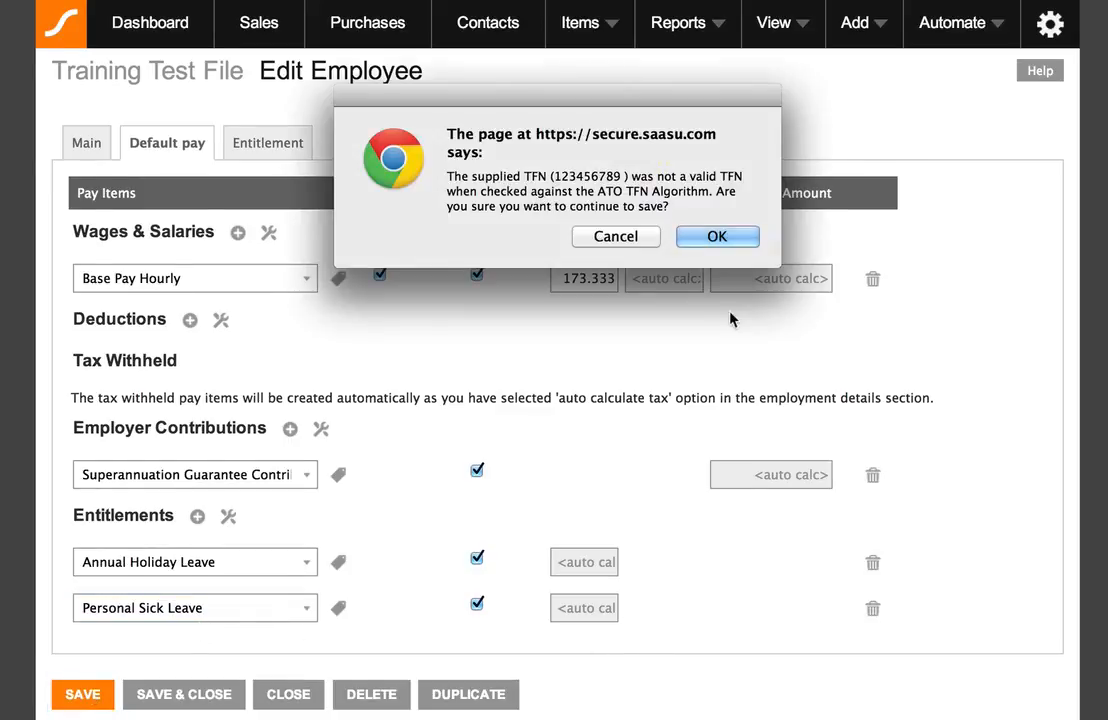
- Accept the invalid TFN warning to finish saving, then view the empty Entitlement tab
{"action": "left_click", "coordinate": [662, 238]}
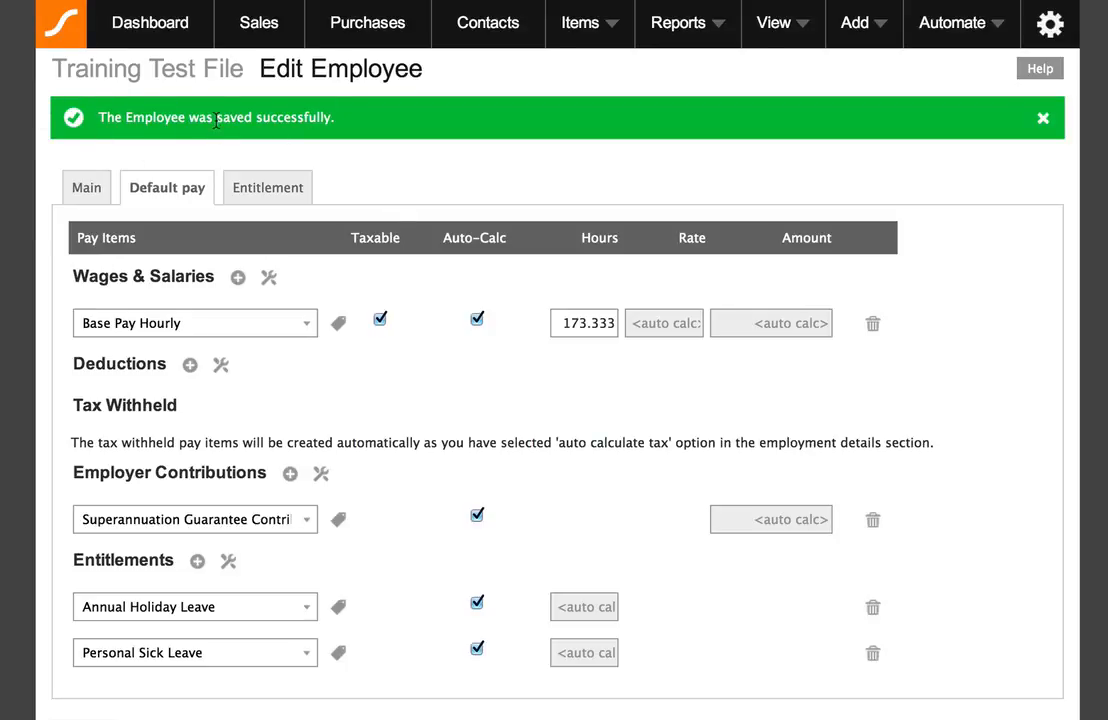
{"action": "scroll", "coordinate": [376, 152], "scroll_direction": "down", "scroll_amount": 3}
{"action": "scroll", "coordinate": [376, 152], "scroll_direction": "up", "scroll_amount": 1}
{"action": "scroll", "coordinate": [376, 150], "scroll_direction": "up", "scroll_amount": 1}
{"action": "scroll", "coordinate": [276, 190], "scroll_direction": "down", "scroll_amount": 1}
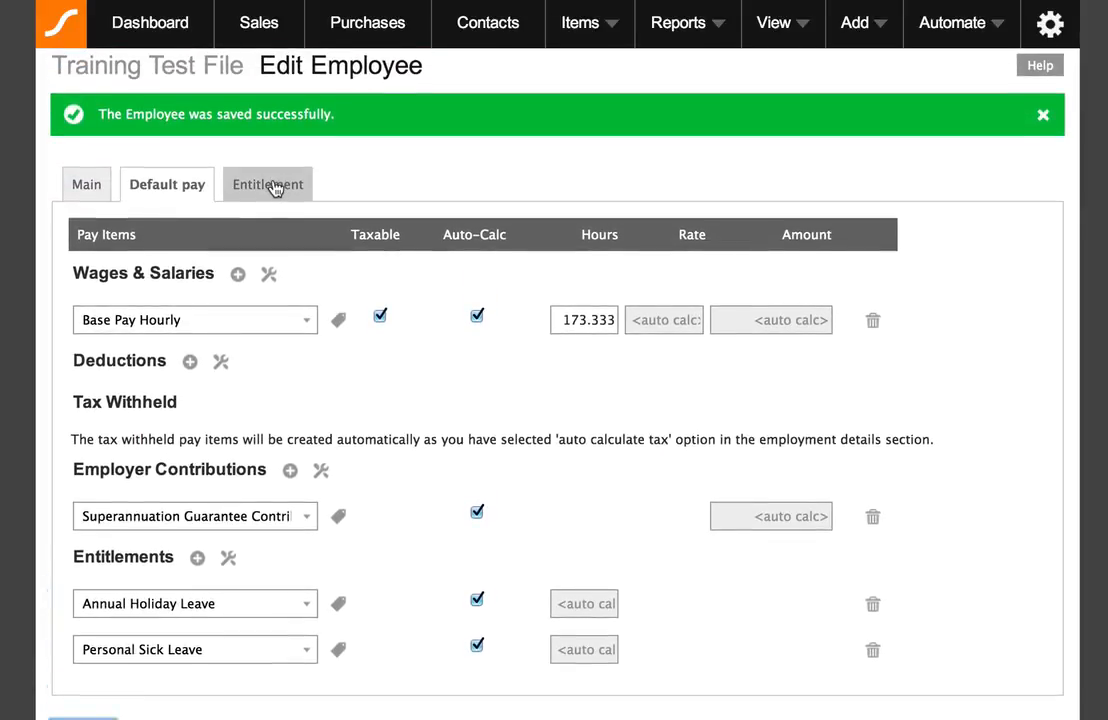
{"action": "left_click", "coordinate": [268, 189]}
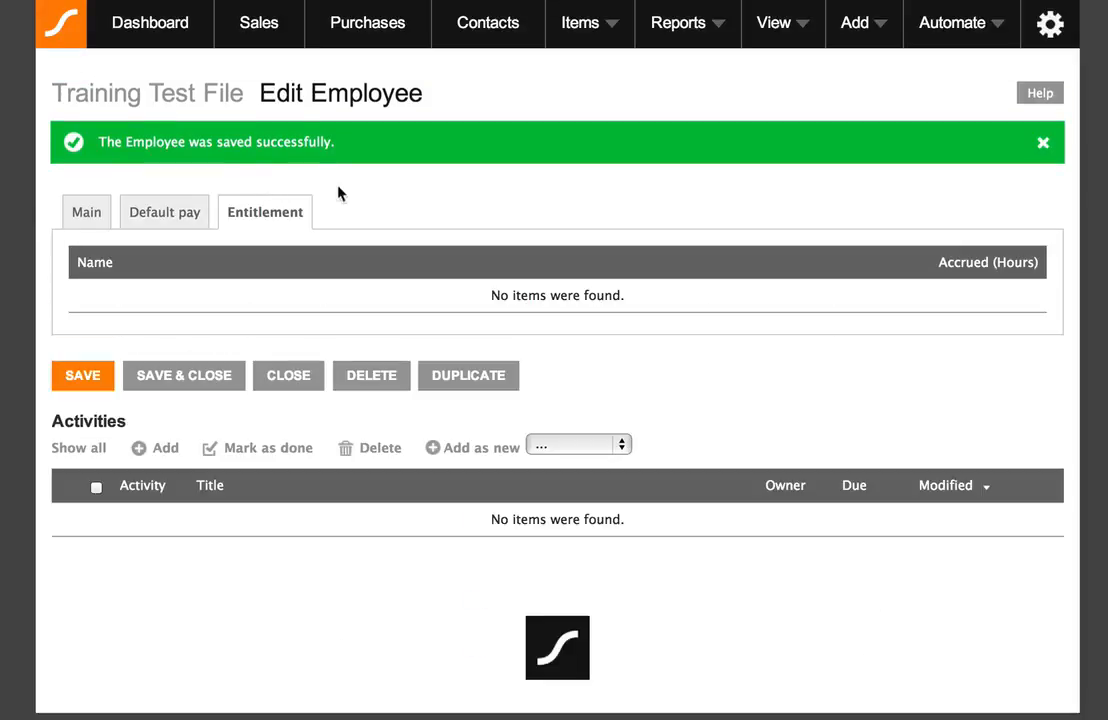